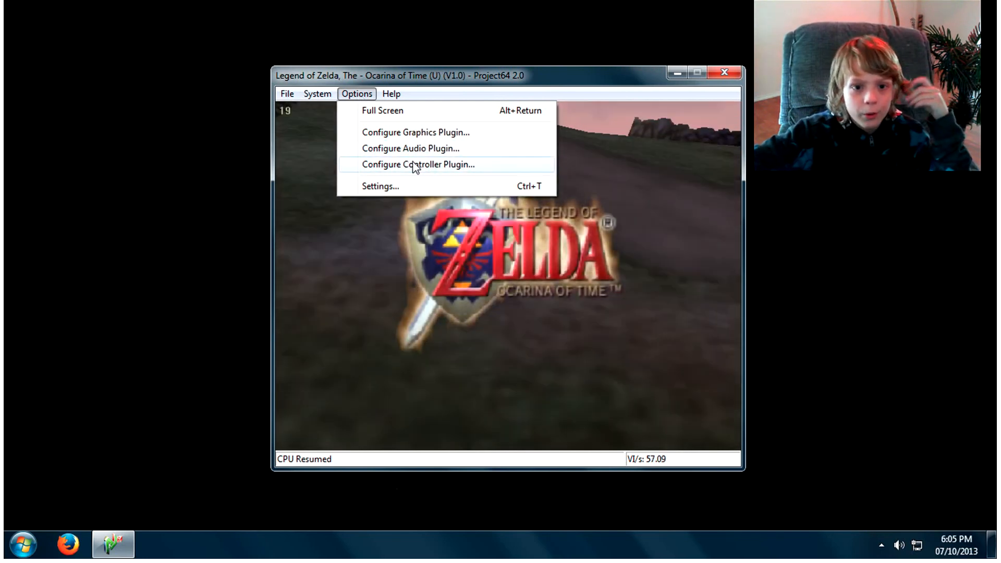
- Load a saved controller profile from the Desktop into Player 1's controller plugin configuration, accept it and close the emulator
click(414, 164)
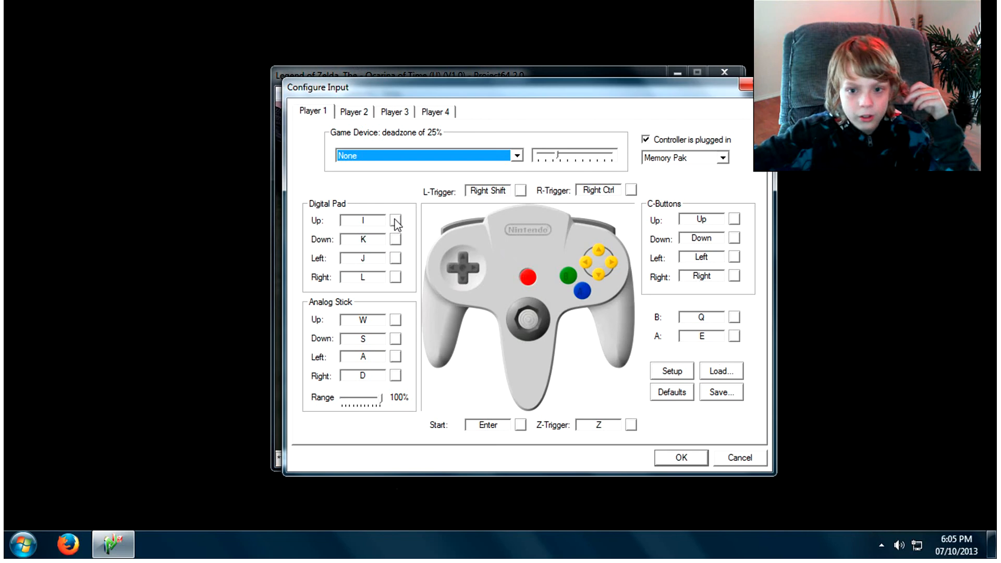
click(716, 373)
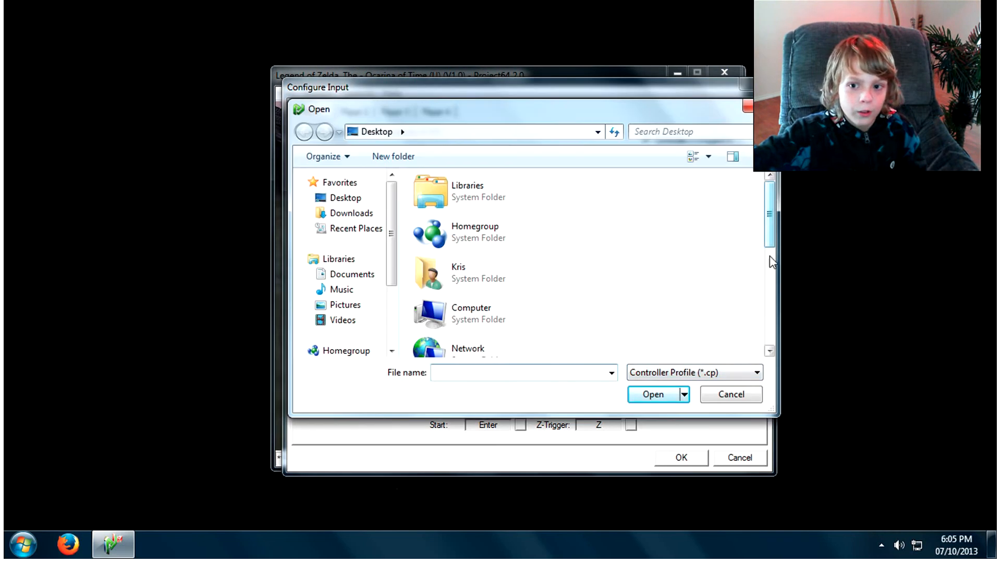
scroll(770, 256, down, 5)
double_click(460, 344)
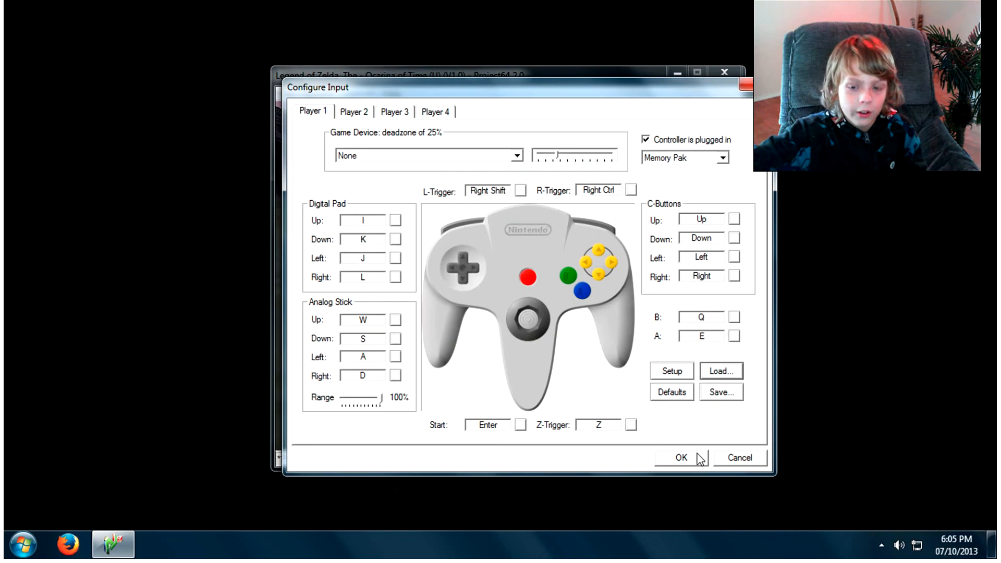
key(Return)
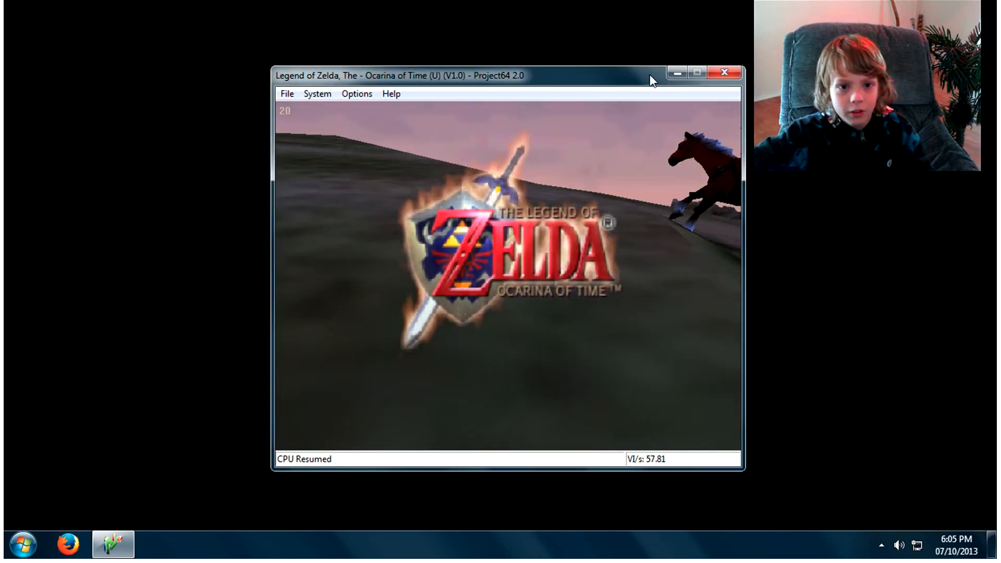
click(727, 73)
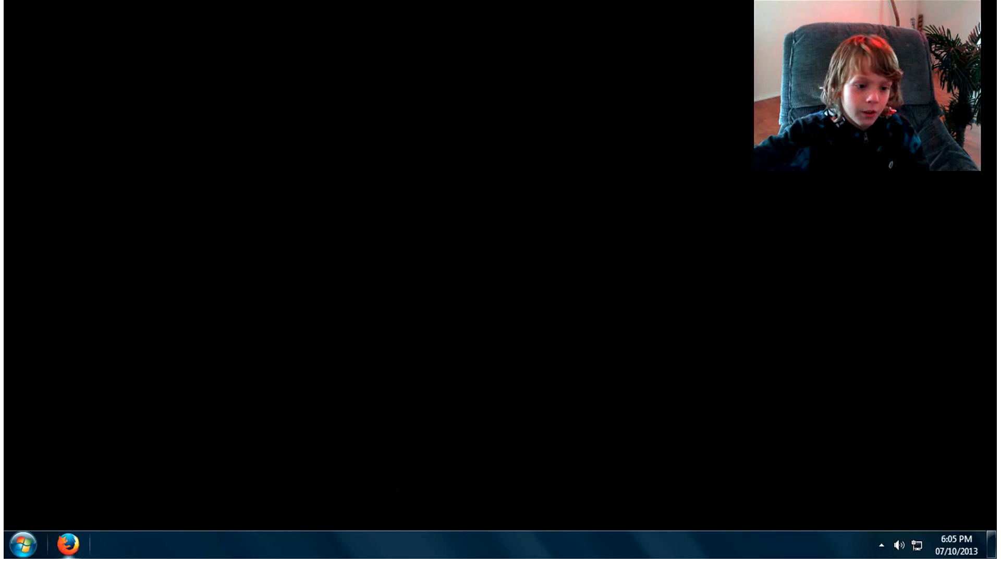
- Switch to Firefox and search Google for "n64 installer"
click(55, 543)
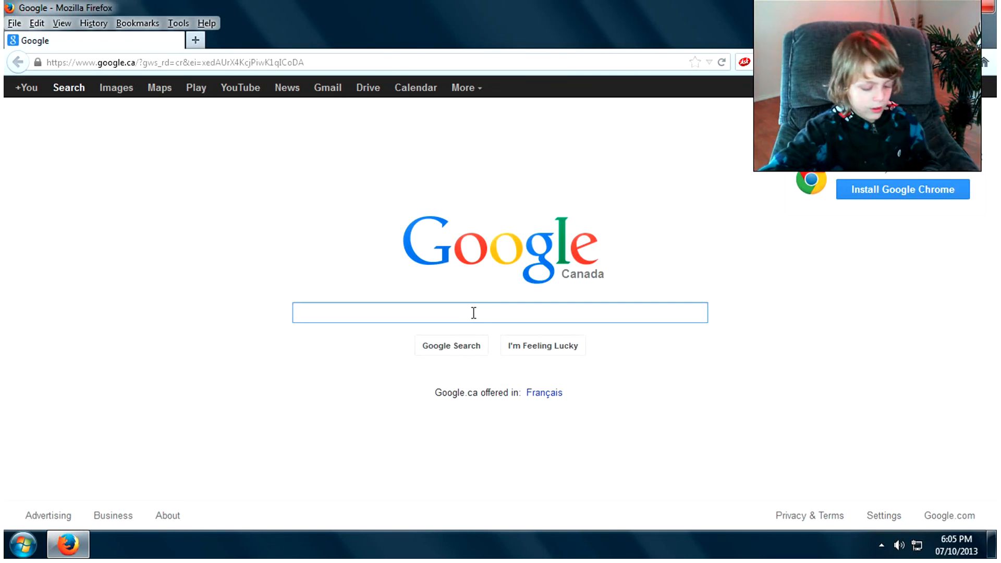
text(n64 inst)
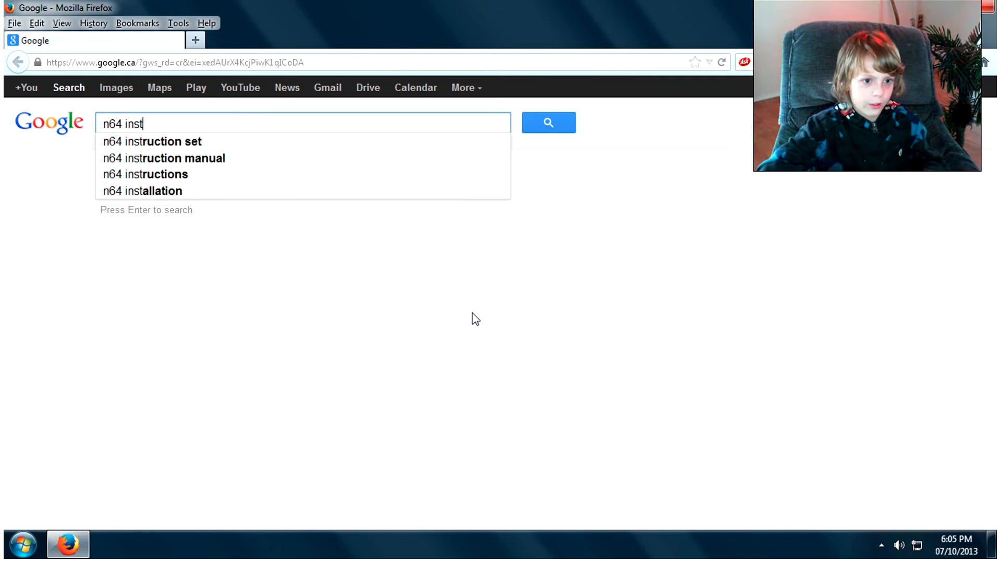
text(aller)
key(Return)
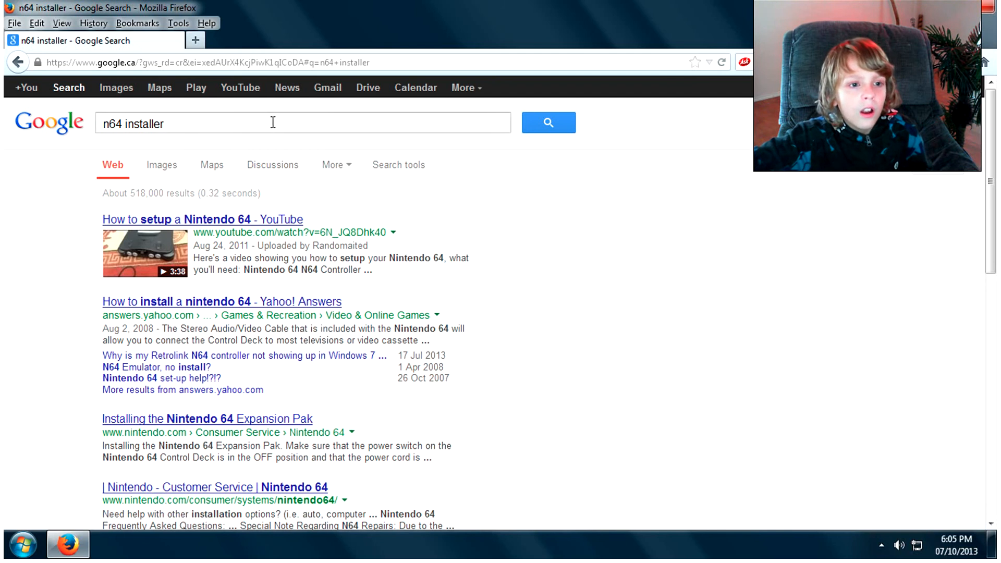
- Replace the search query with "n64" and run the search
drag(273, 123, 38, 124)
key(BackSpace)
text(n)
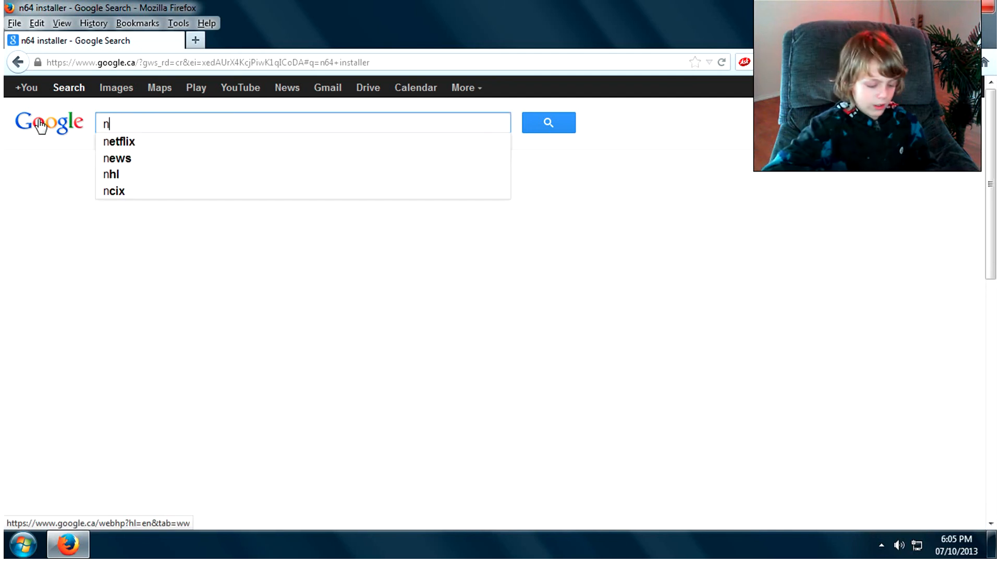
text(64)
key(Return)
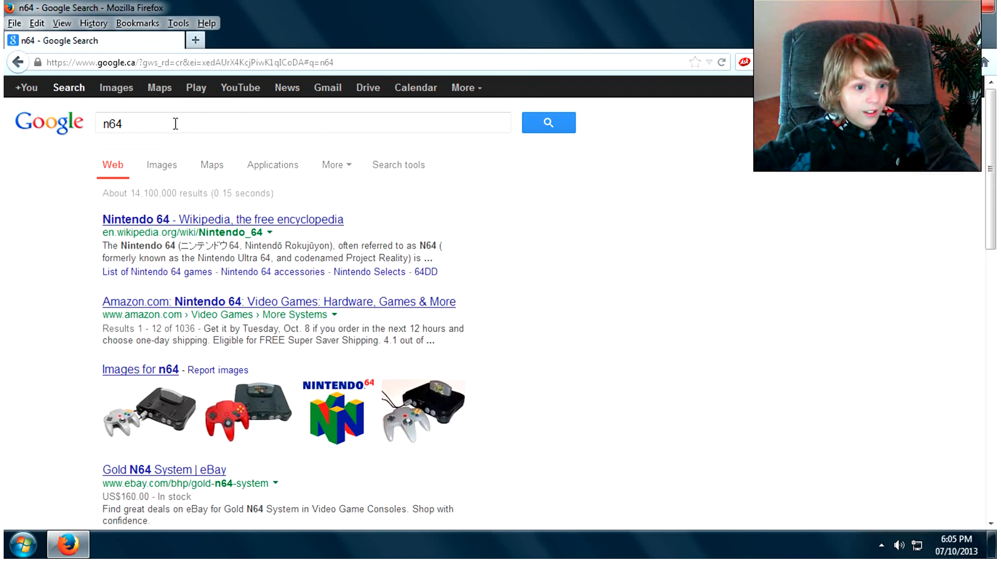
- Search Google for "nentendo rom" and open CoolROM's Nintendo / NES ROMs page from the results
click(142, 125)
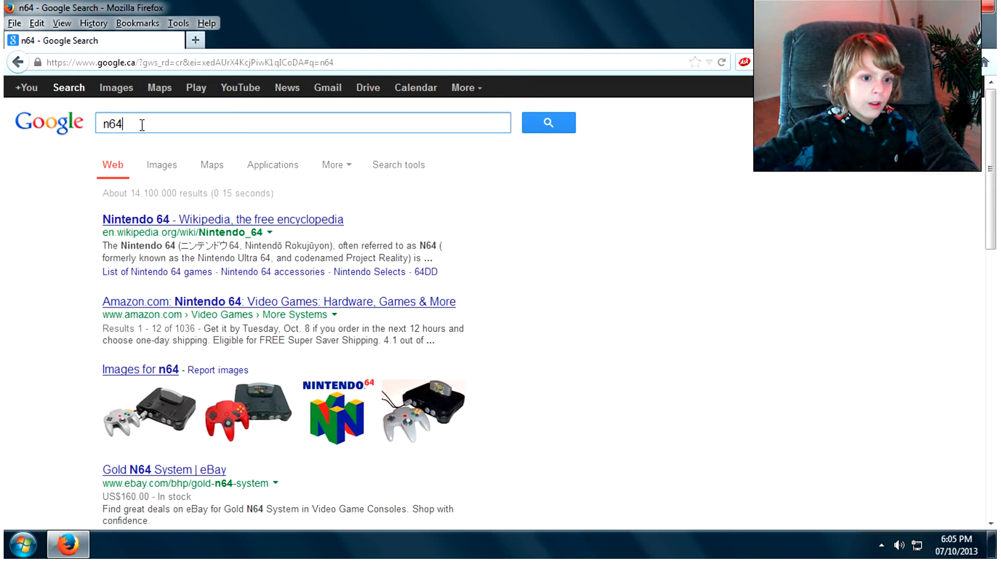
text(nent)
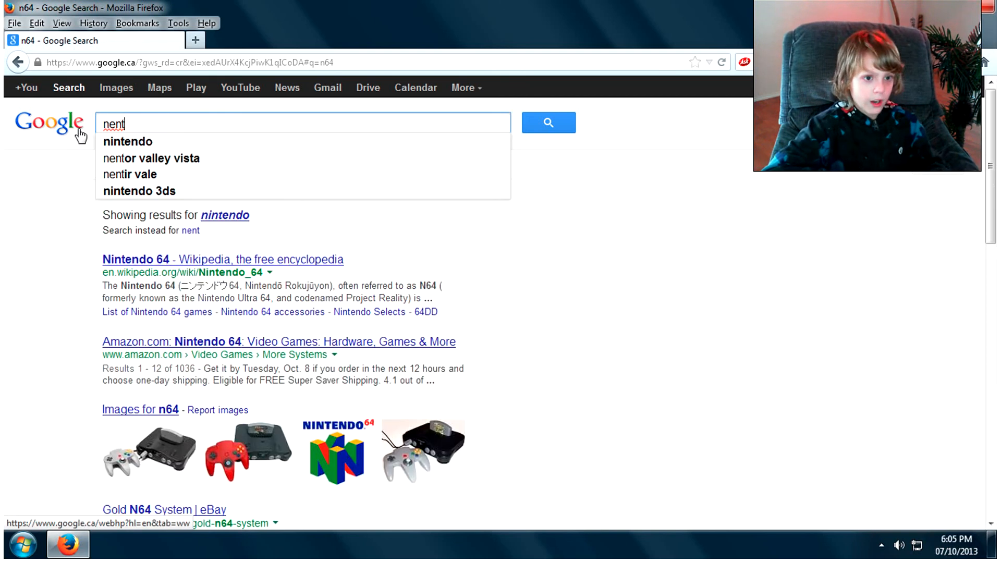
text(endo rom)
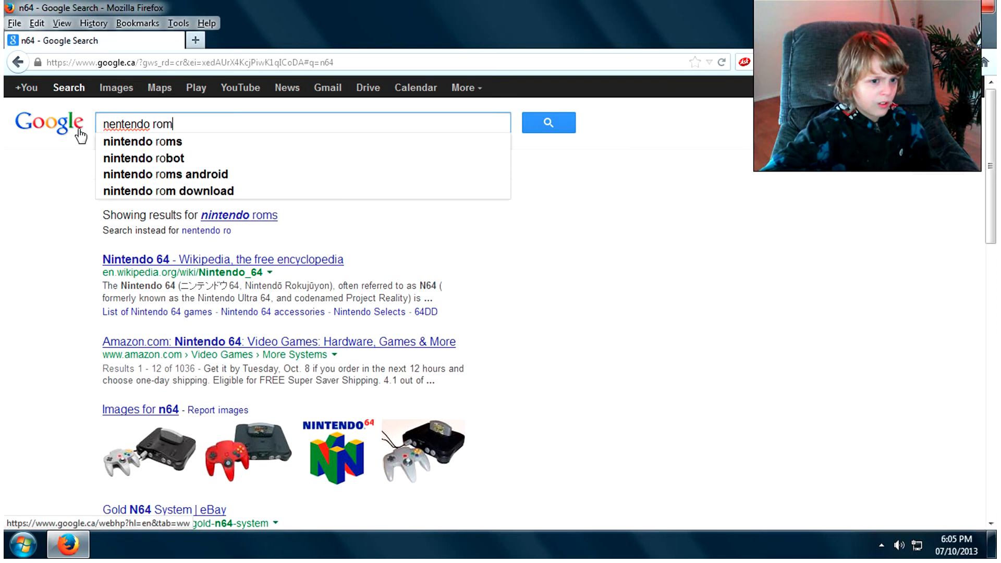
key(Return)
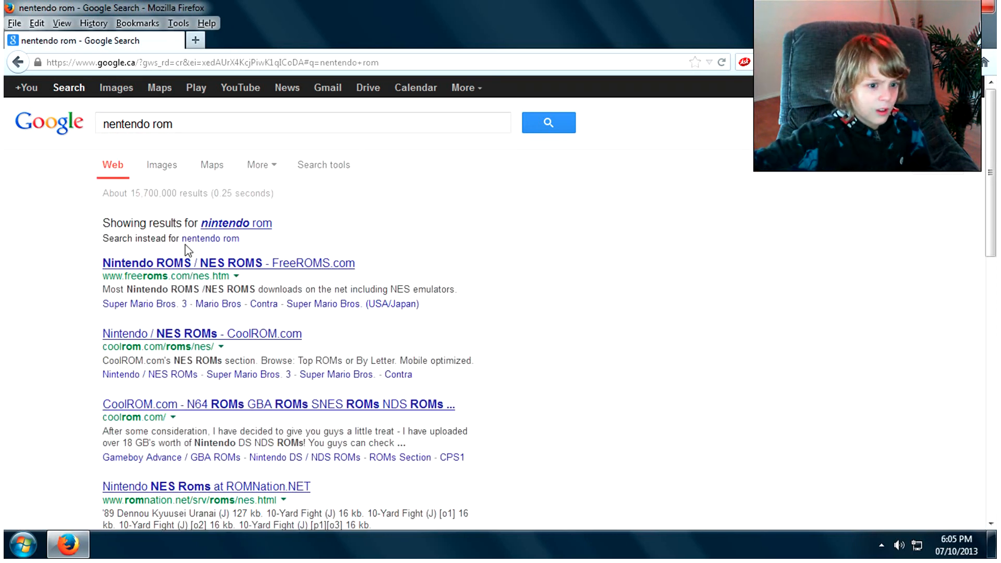
click(267, 336)
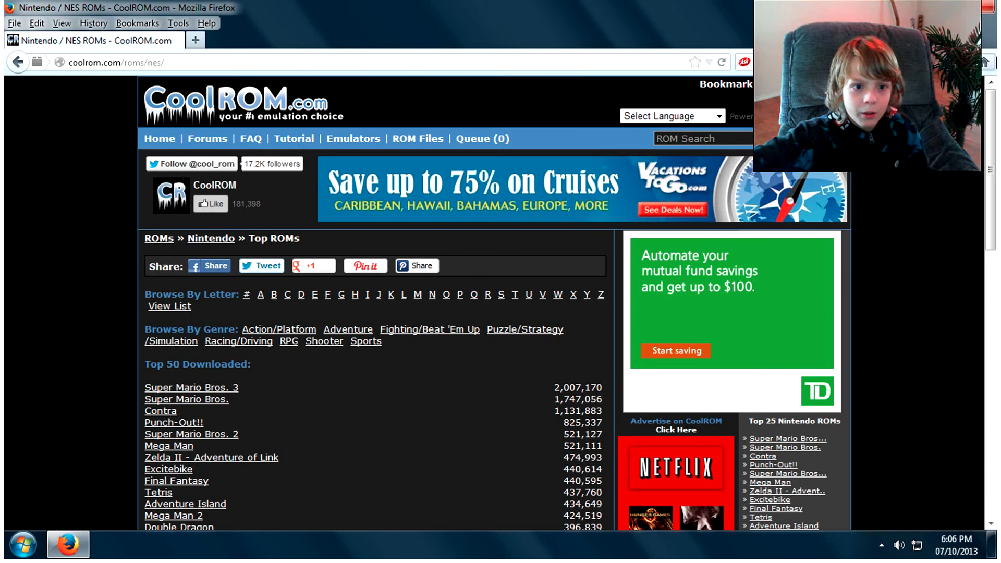
- Return to the Google home page and search for the suggested query "coolrom n64 emulator"
key(alt+Home)
text(c)
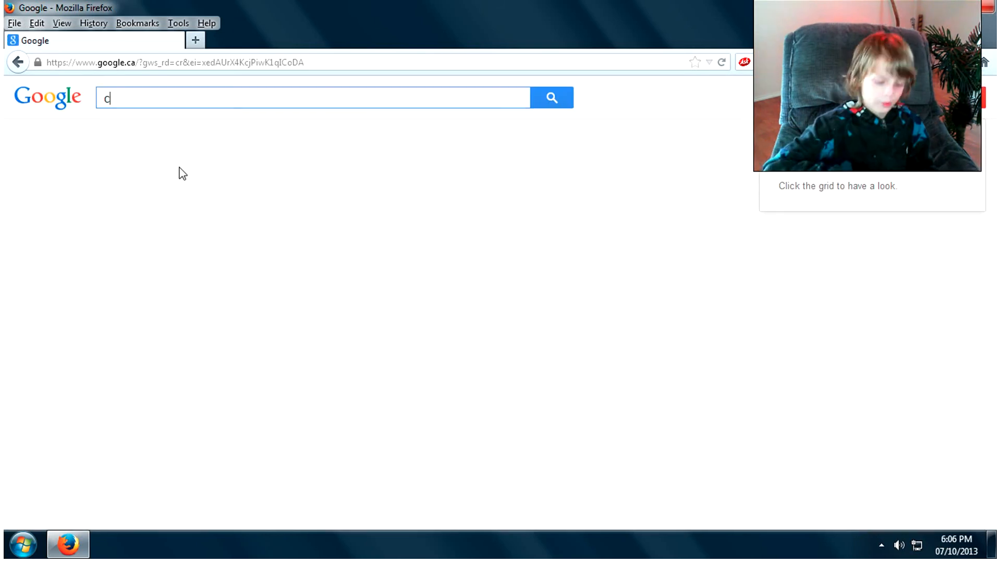
text(ool rom)
key(BackSpace)
key(BackSpace)
key(BackSpace)
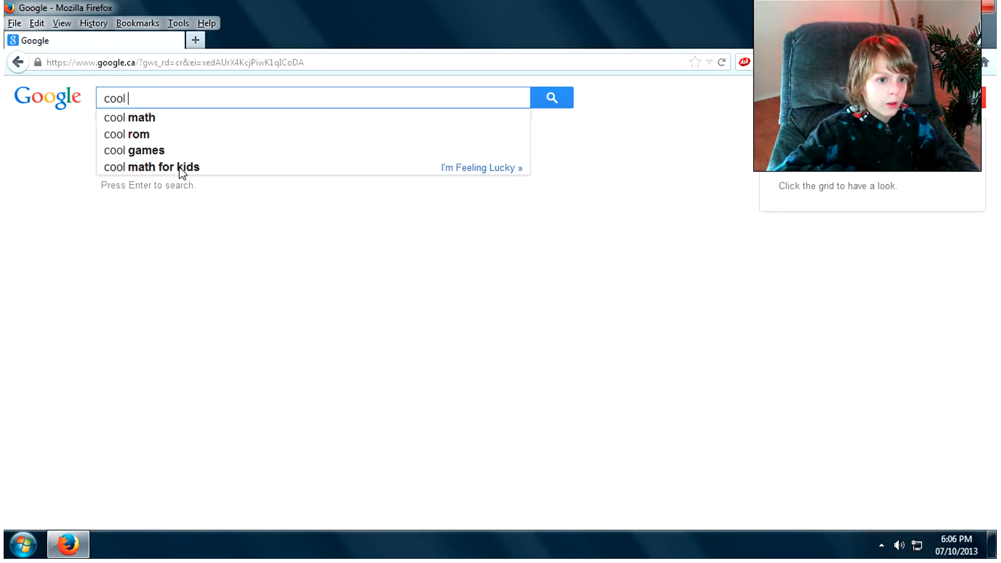
key(BackSpace)
text(rom n64 installer)
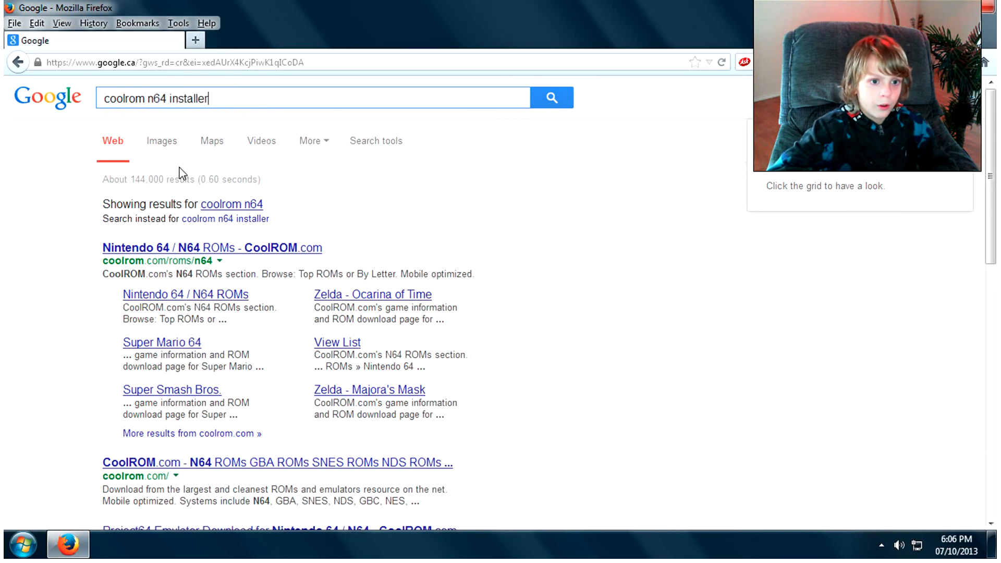
key(BackSpace)
key(BackSpace)
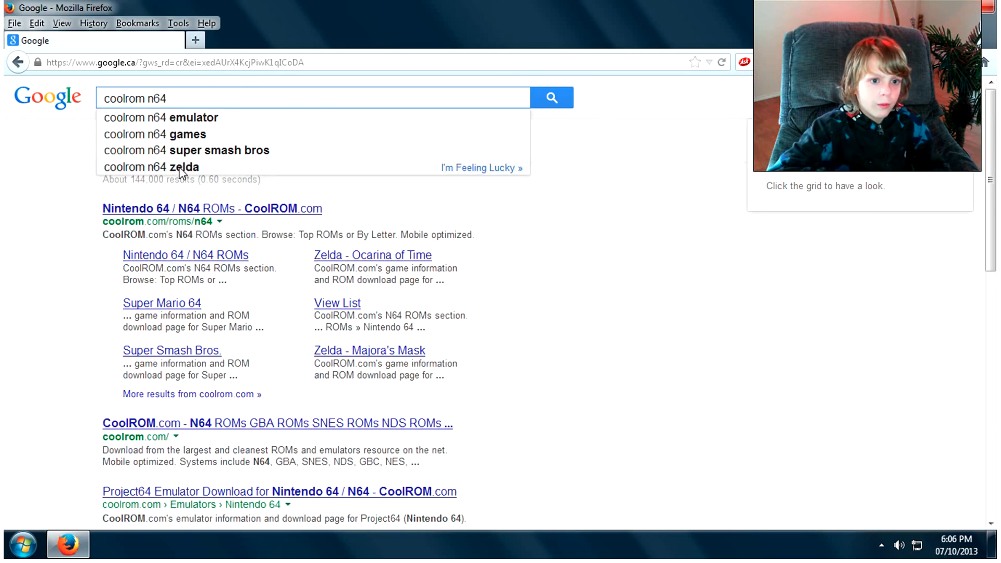
click(173, 116)
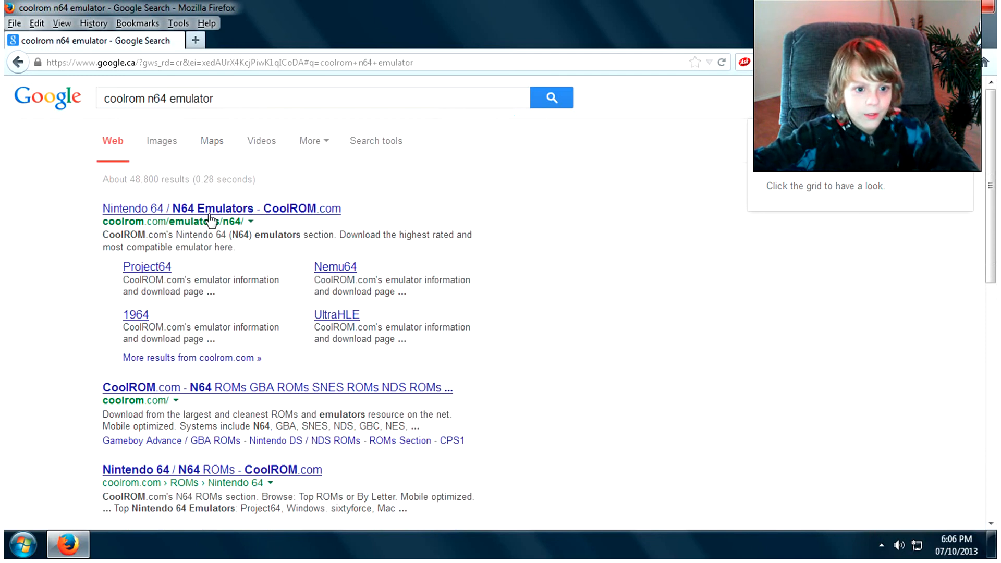
- Open CoolROM's Nintendo 64 emulators list and go to the Download Now link on the Project64 page
click(203, 211)
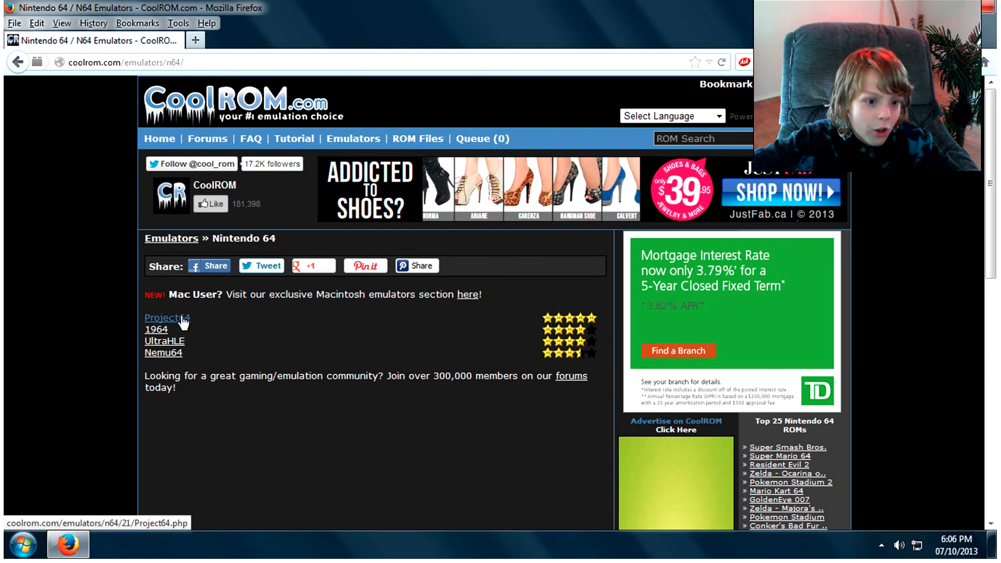
click(183, 321)
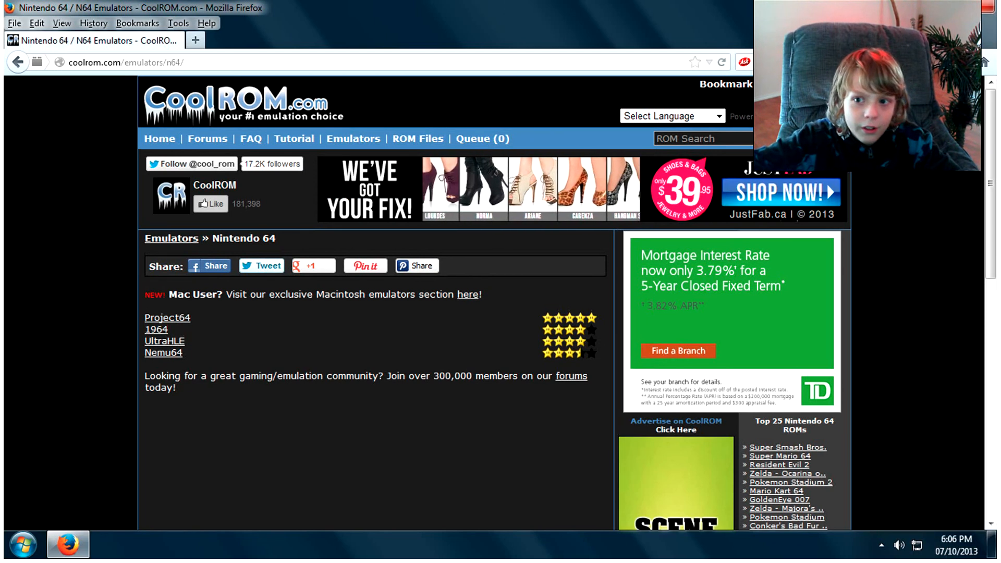
click(166, 318)
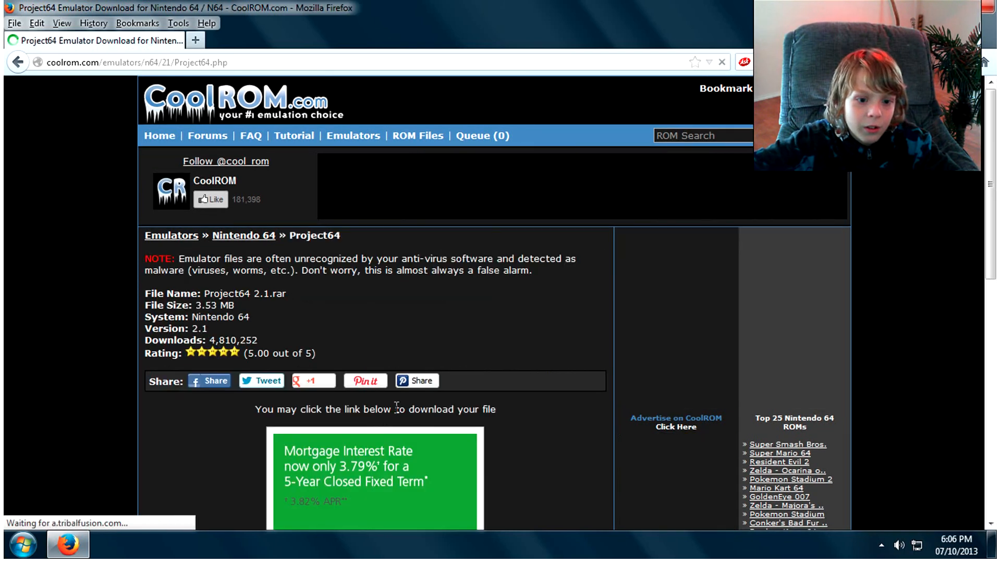
scroll(330, 272, down, 1)
scroll(704, 486, down, 5)
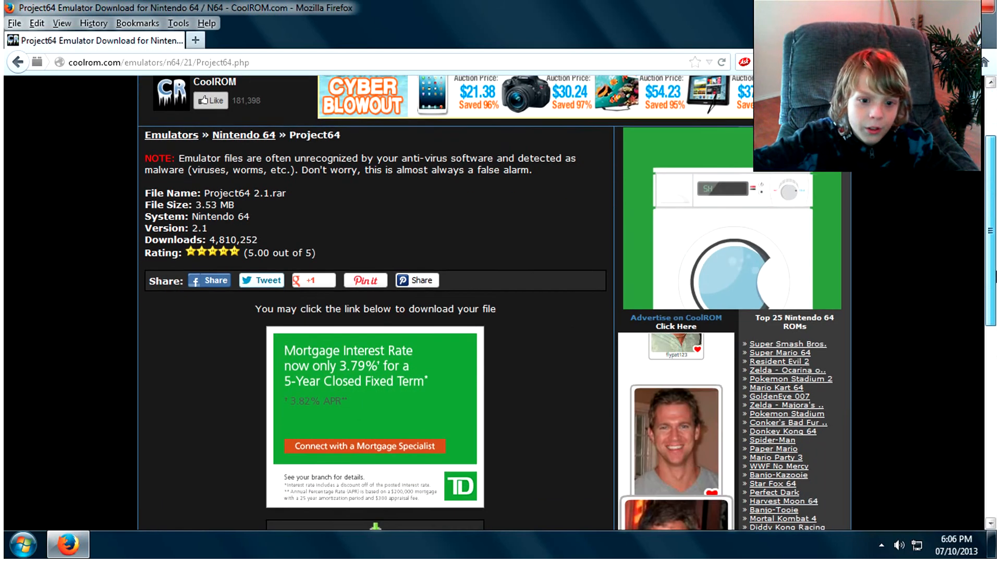
scroll(704, 486, down, 1)
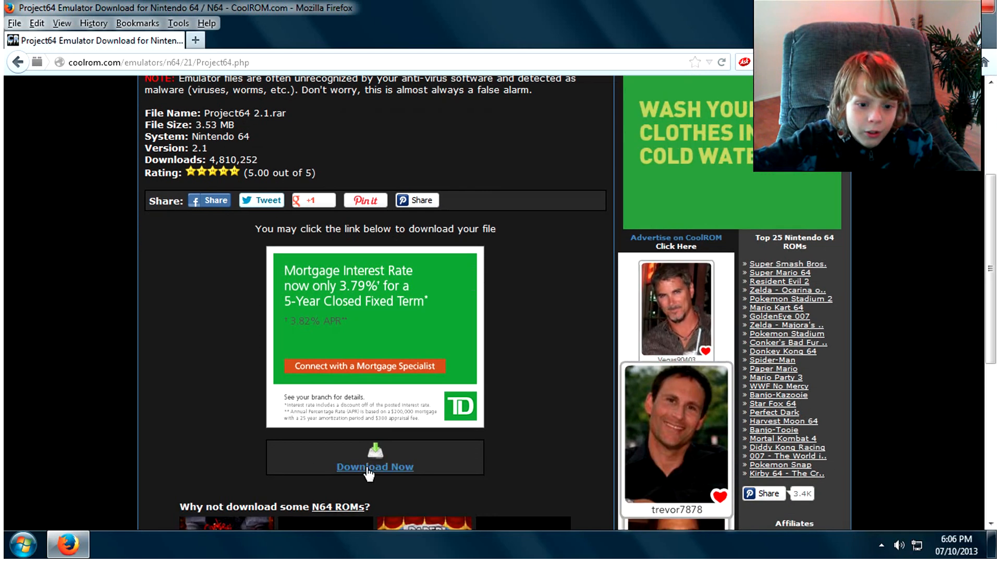
- Search Google for "coolrom", open the CoolROM.com home page and look through its site news
click(985, 62)
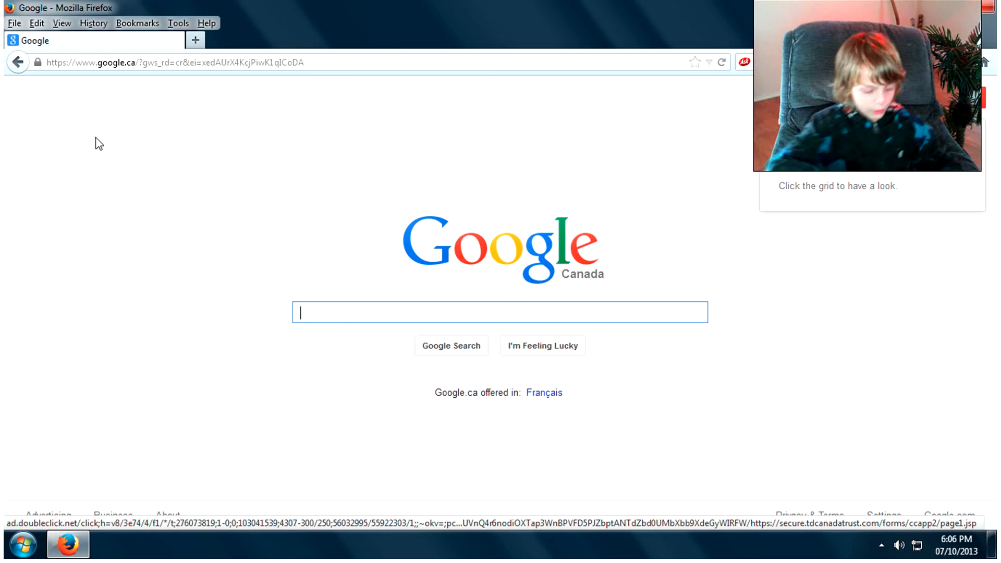
text(coolrom)
key(Return)
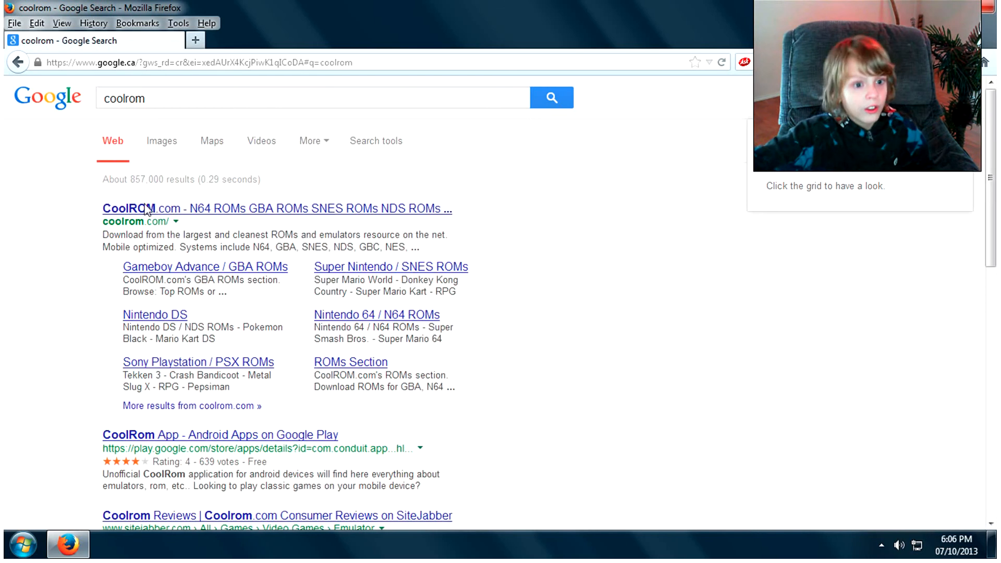
click(150, 209)
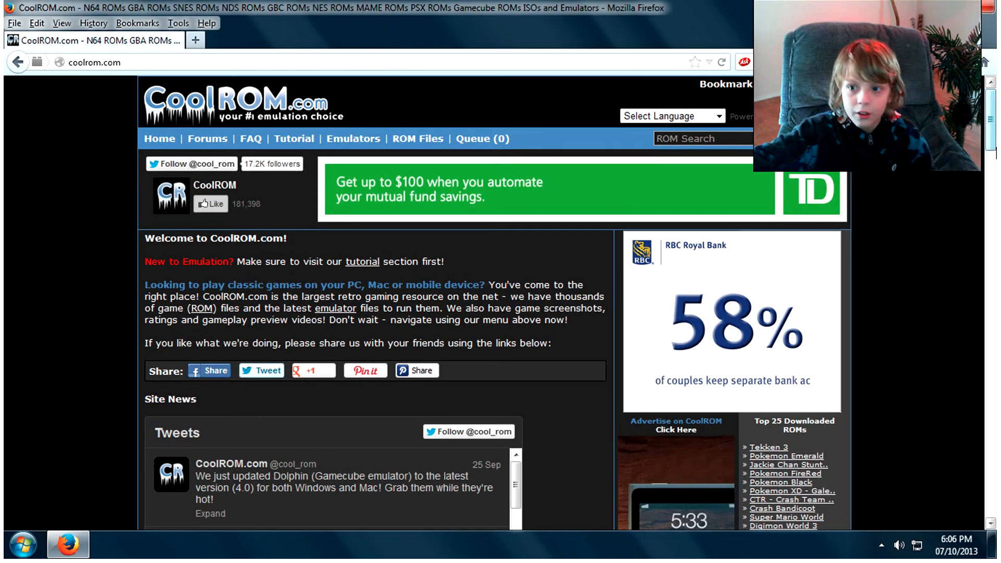
scroll(331, 294, down, 7)
scroll(791, 242, up, 2)
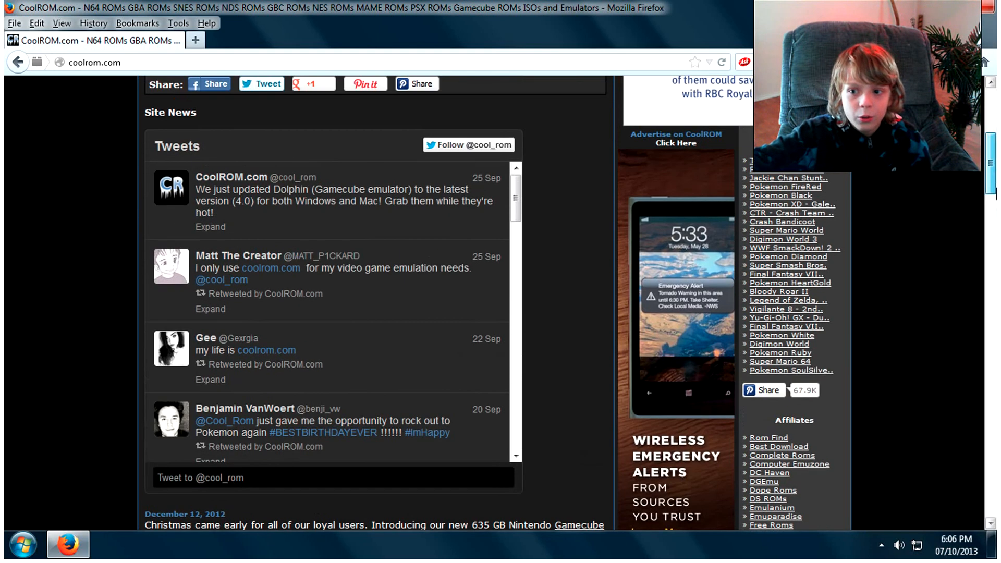
scroll(992, 198, down, 3)
scroll(923, 361, down, 2)
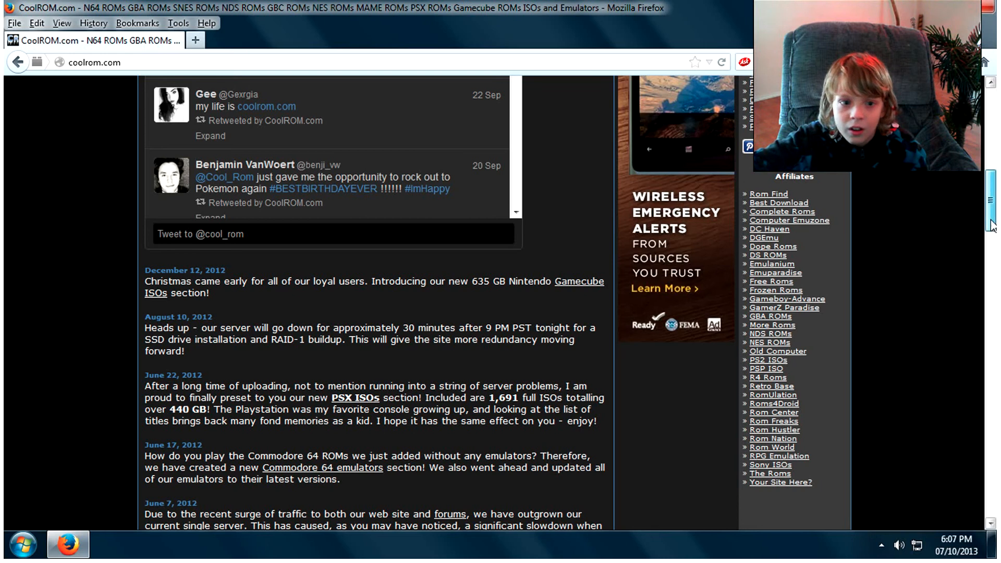
drag(991, 225, 993, 134)
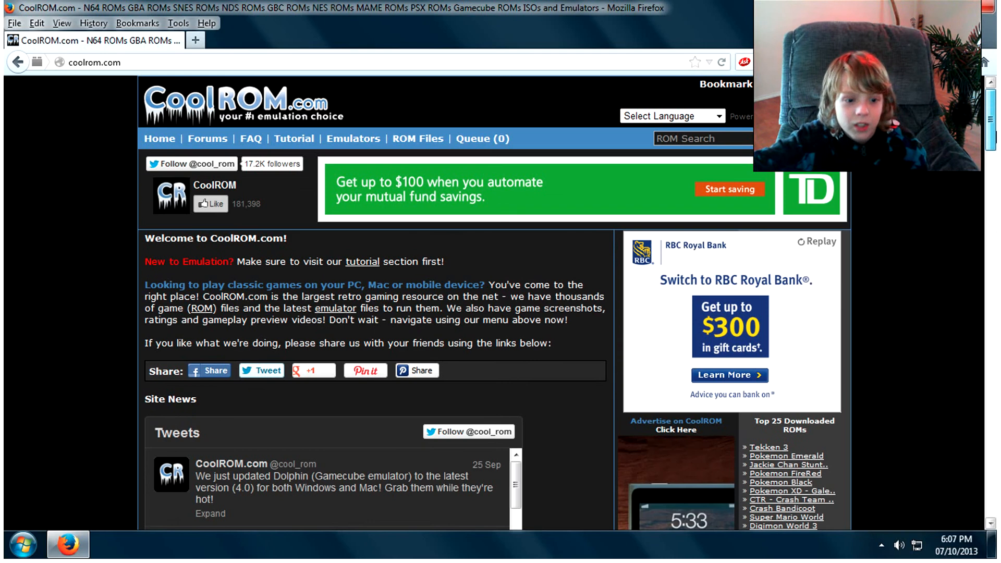
- Return to the Google home page and search for "nentendo 64 roms"
click(984, 62)
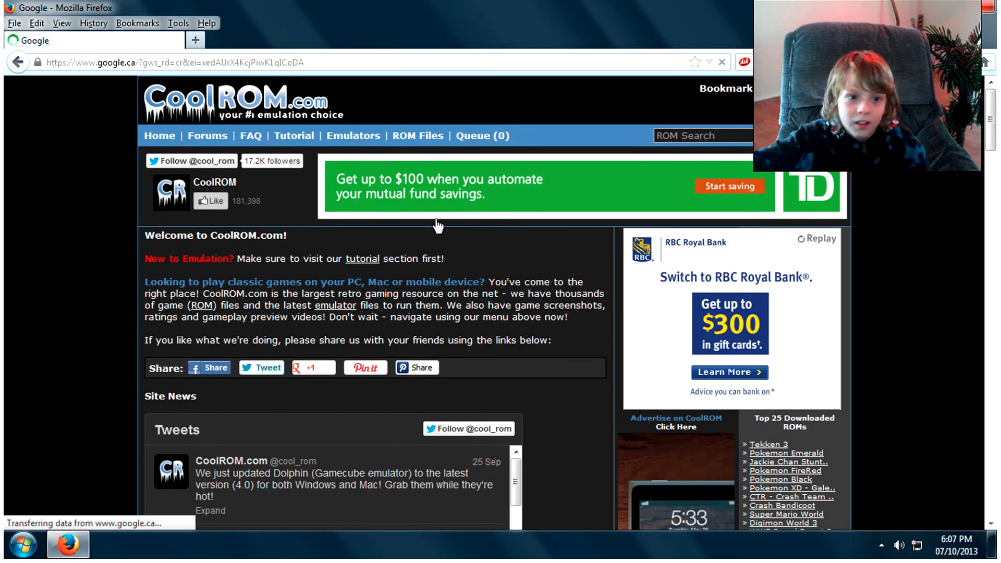
text(nente)
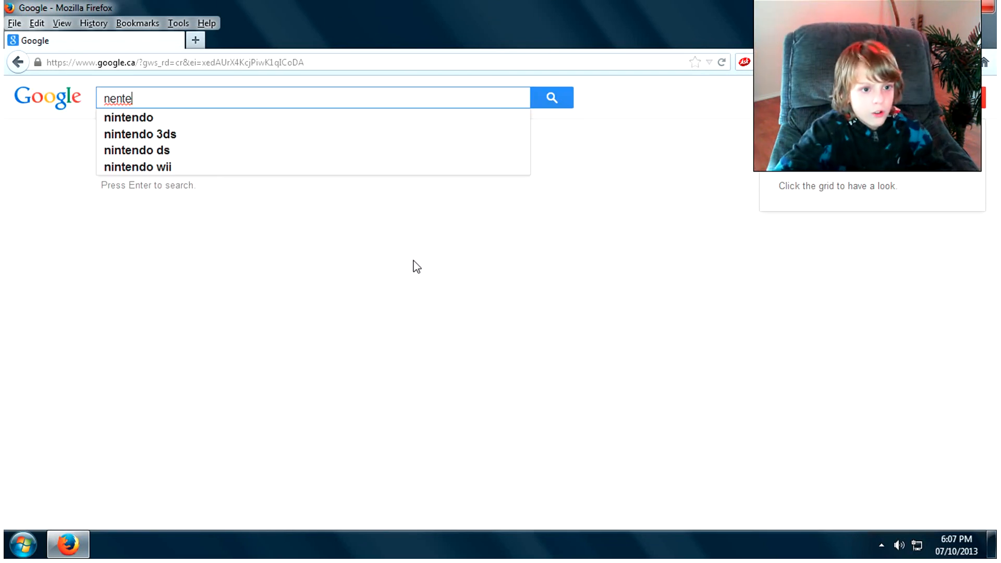
text(ndo d4)
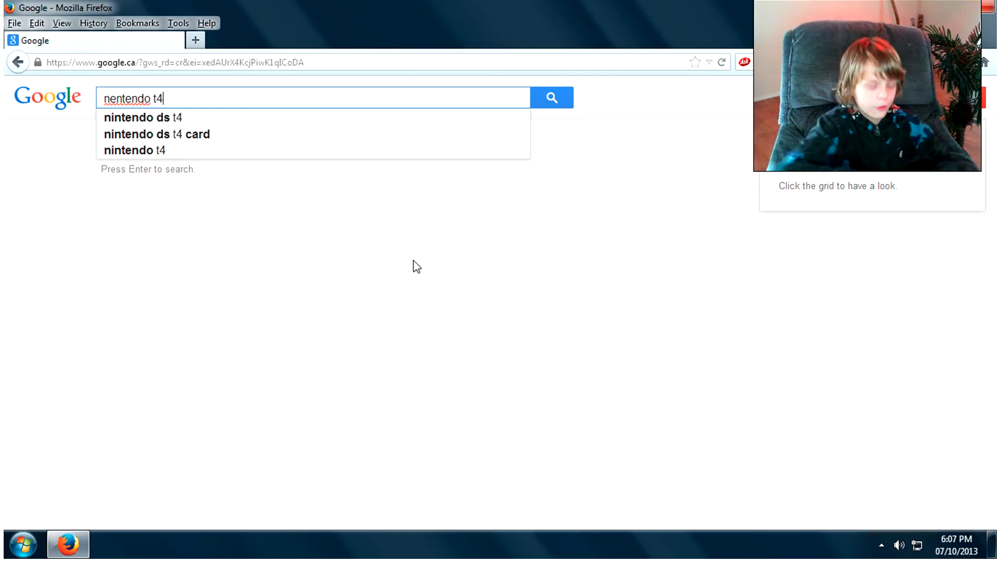
key(BackSpace)
key(BackSpace)
text(64 roms)
key(Return)
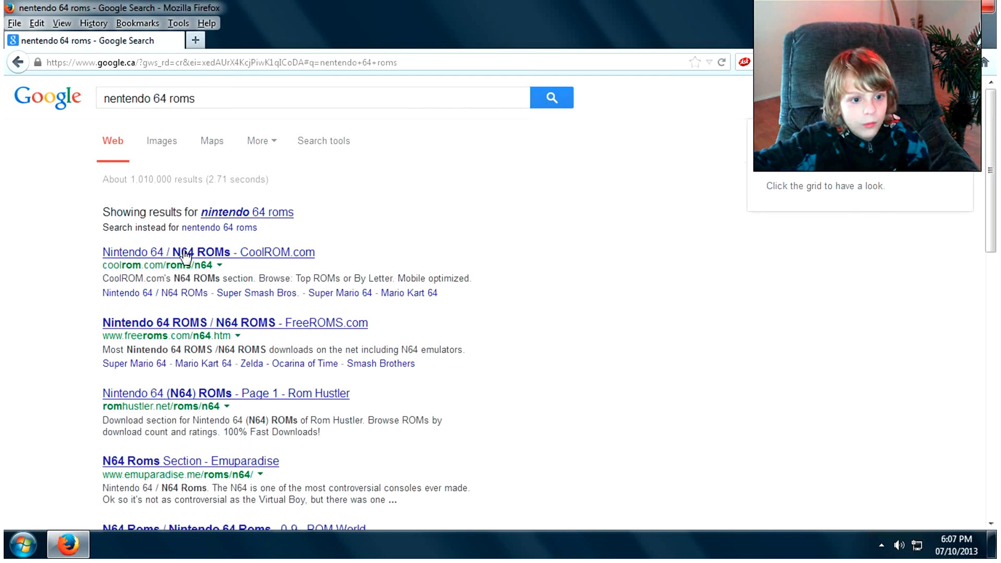
- Open CoolROM's Nintendo 64 ROMs page from the search results, expand the next 25 top downloads and look through the list
click(185, 256)
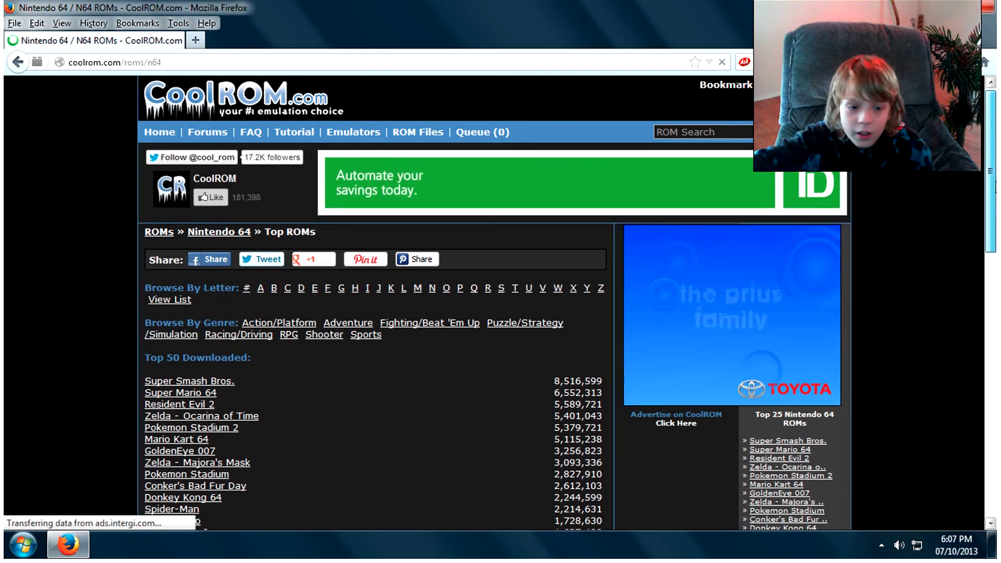
scroll(195, 349, down, 3)
click(239, 339)
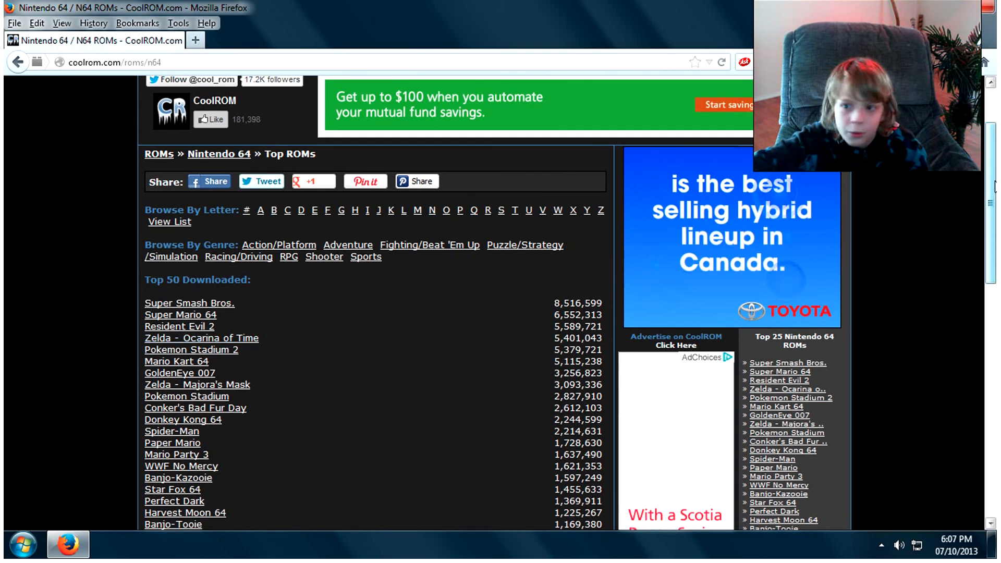
drag(994, 186, 994, 298)
click(212, 343)
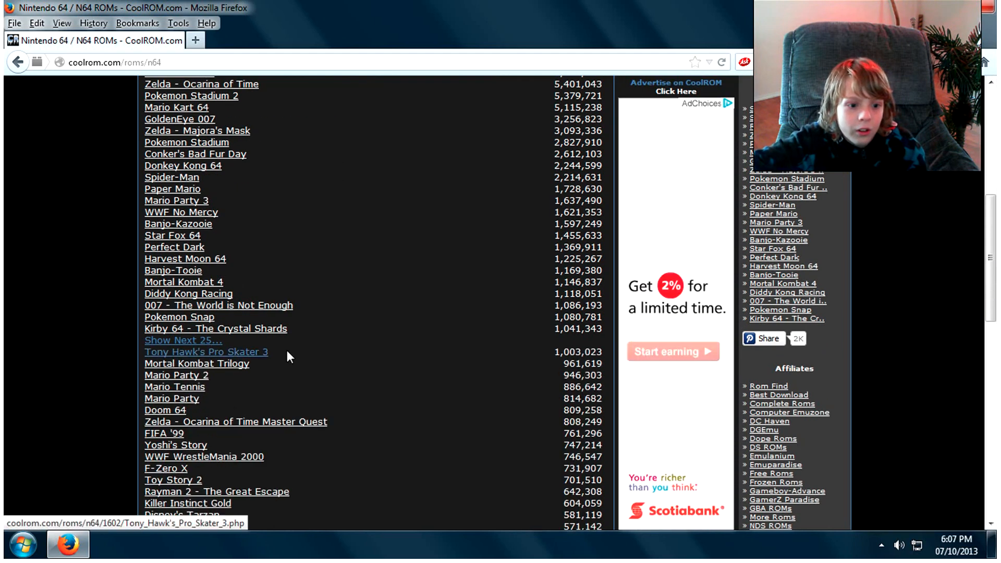
drag(994, 228, 995, 247)
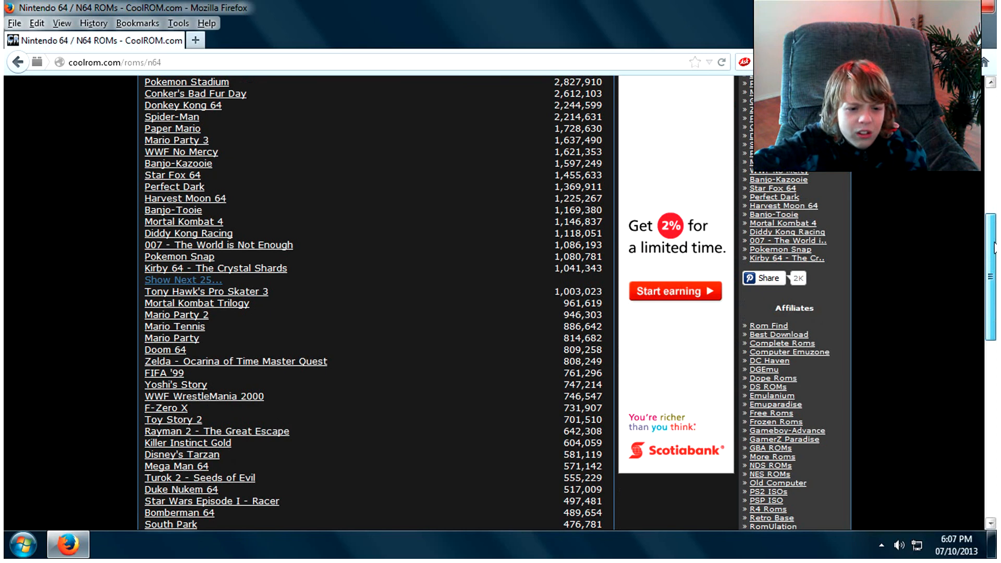
scroll(993, 253, down, 1)
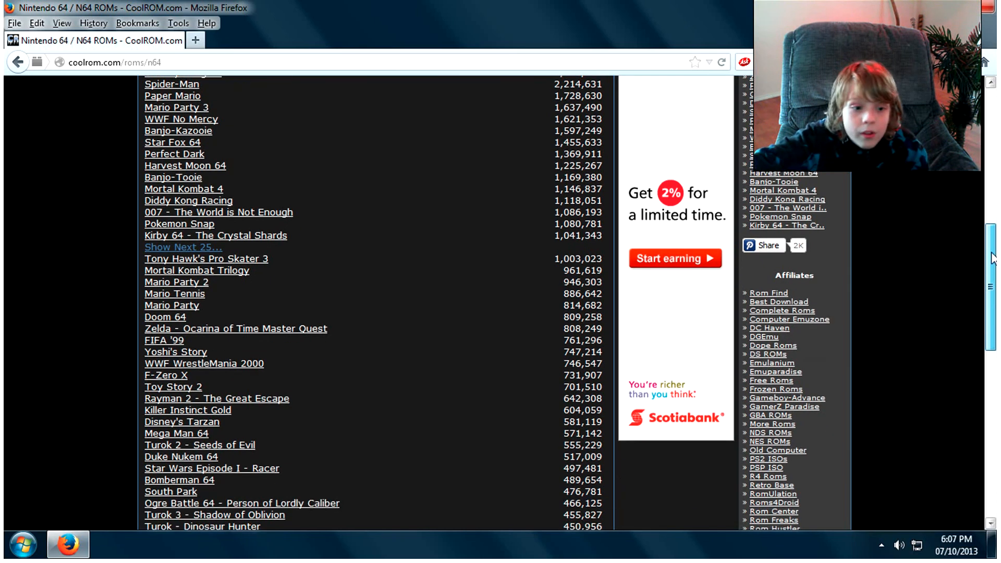
scroll(993, 258, down, 6)
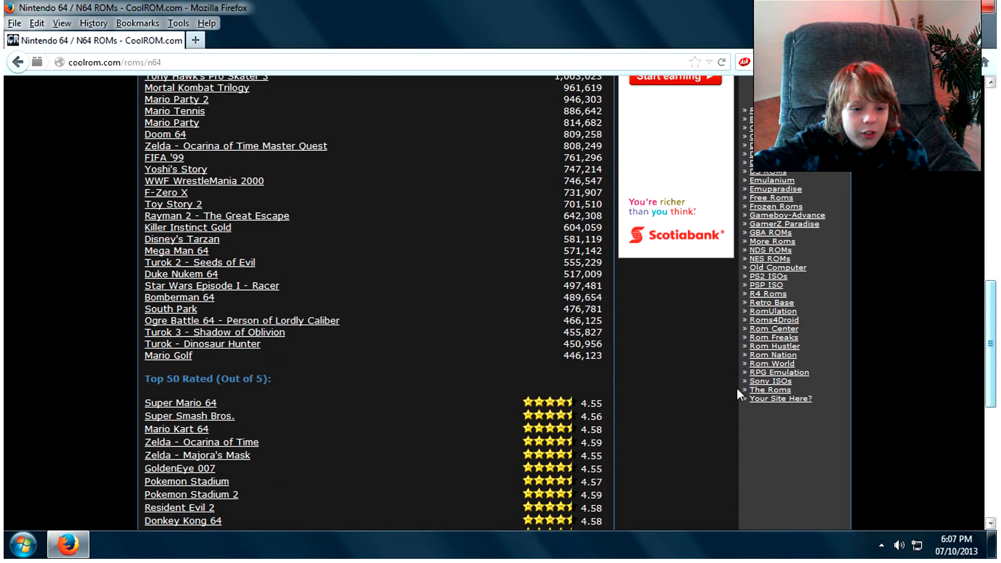
- View CoolROM's Gameboy-Advance and GBA ROMs affiliate sites, closing each one after a look
click(782, 214)
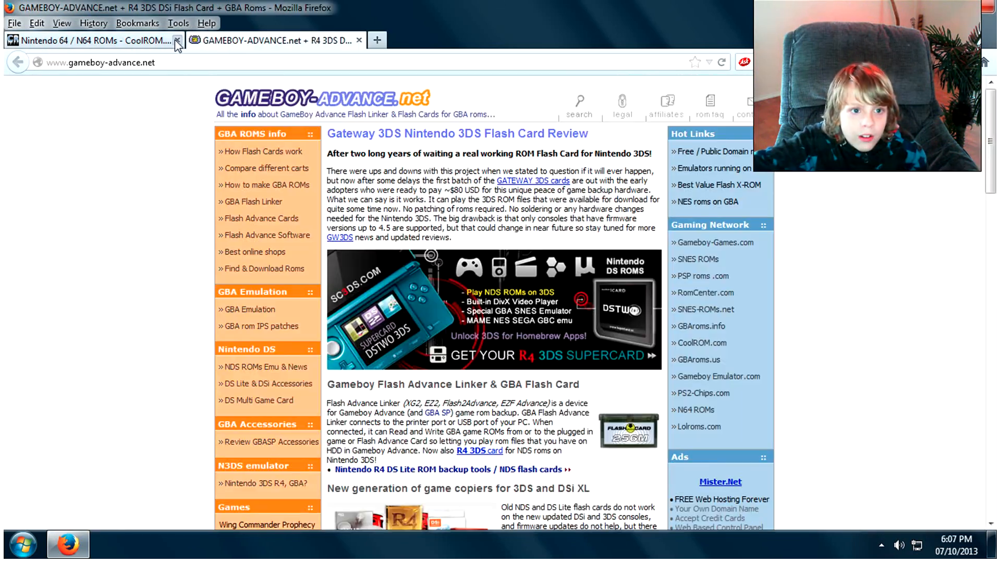
click(359, 40)
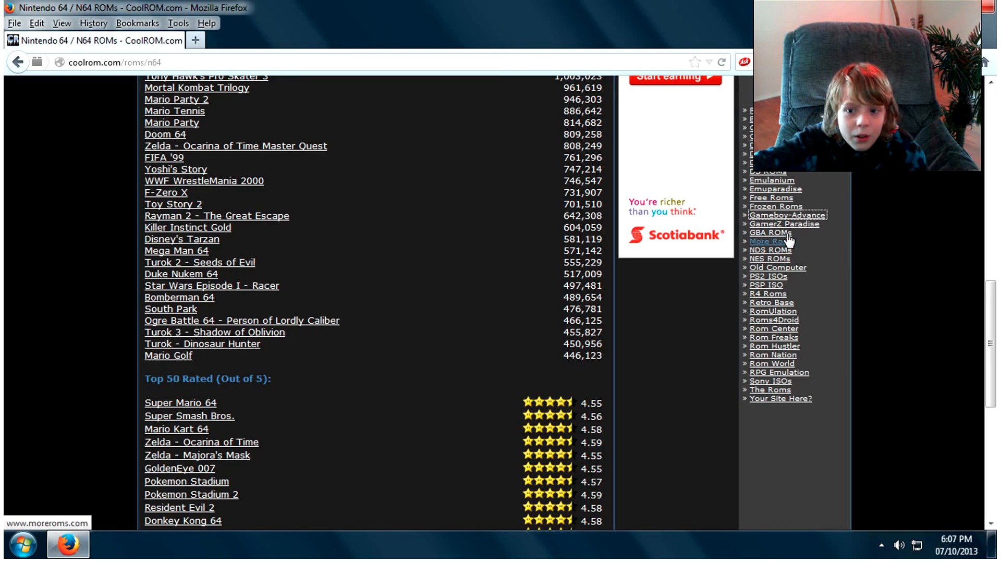
click(771, 233)
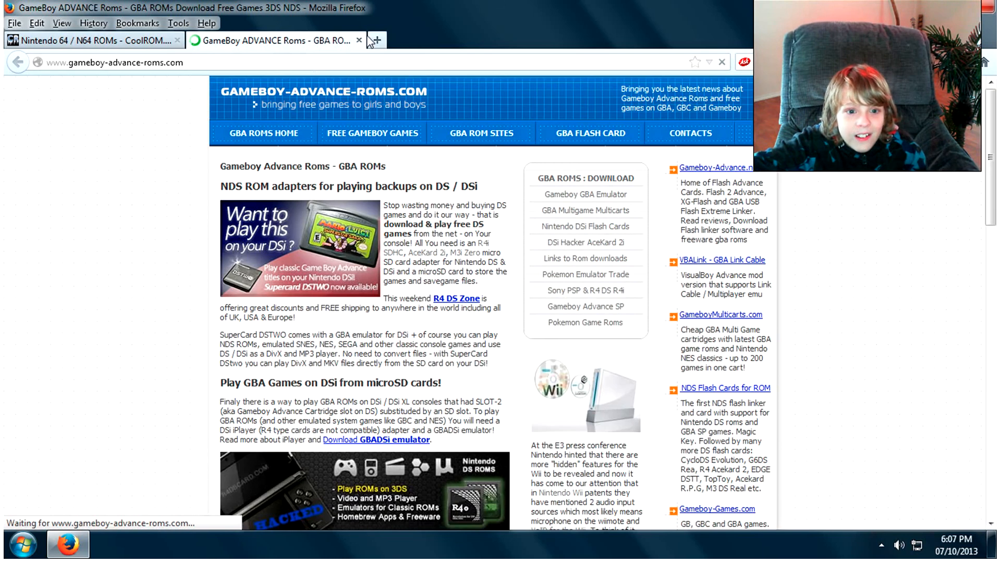
click(359, 40)
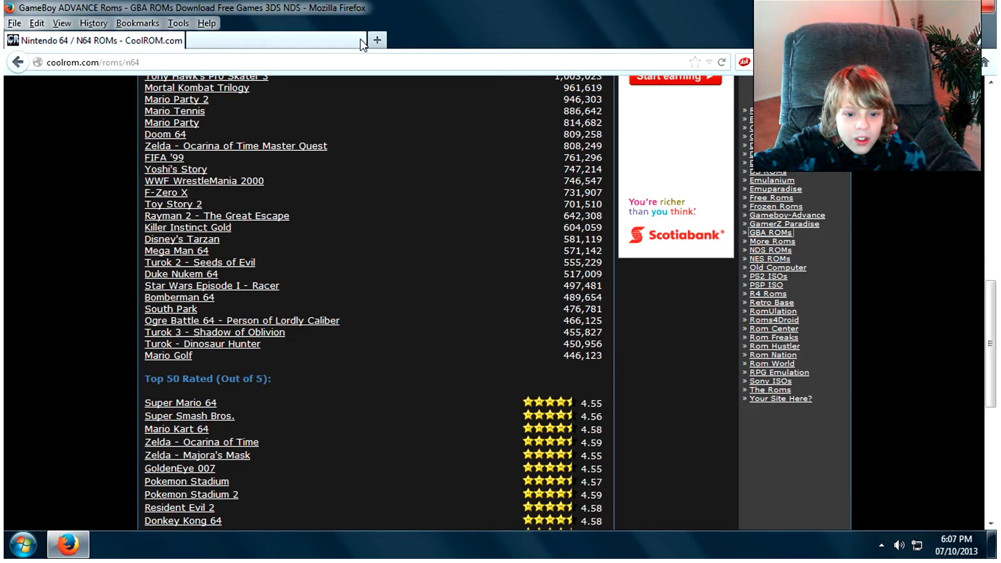
- Return to the Google home page, close the browser and launch Project64
click(986, 65)
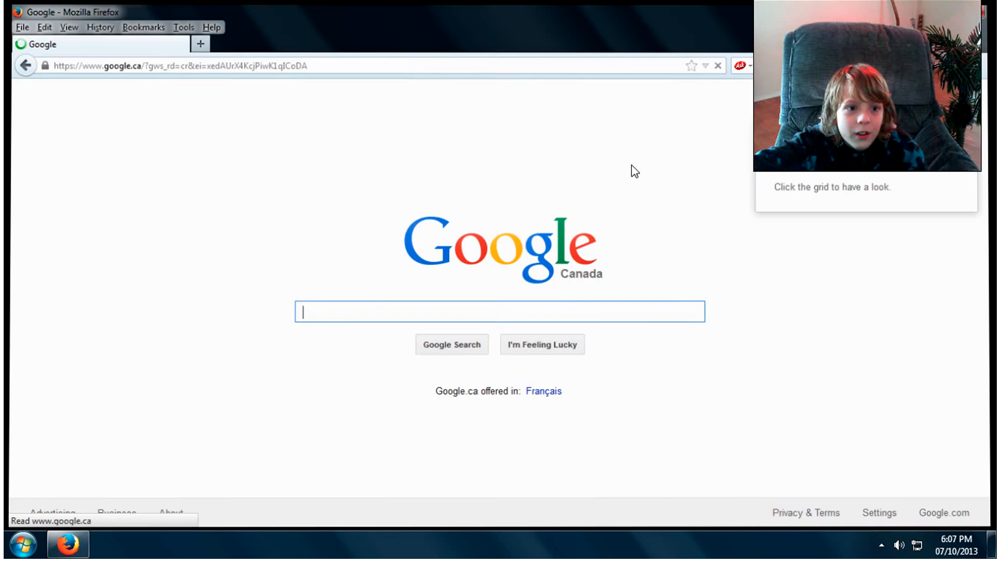
key(alt+F4)
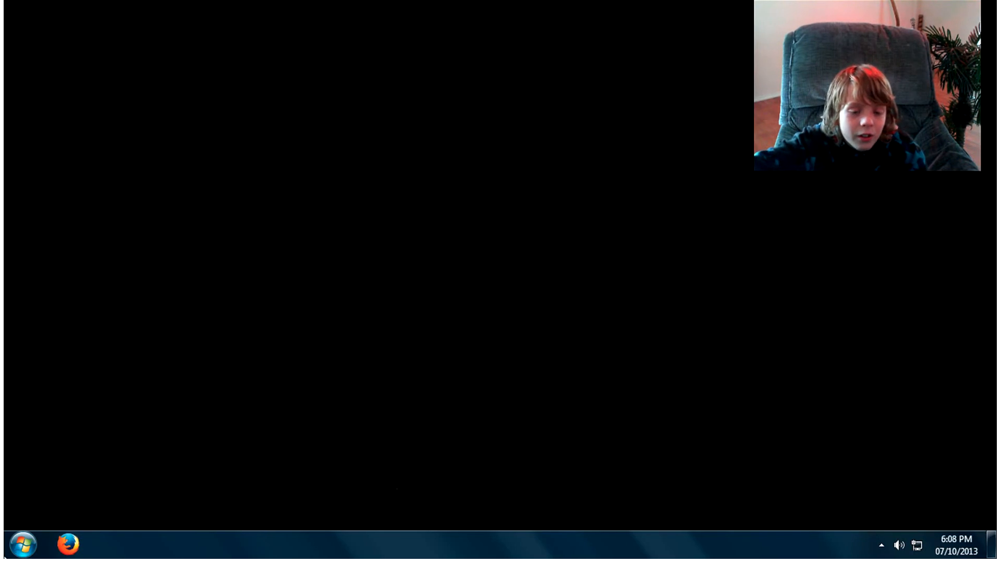
key(super)
click(125, 267)
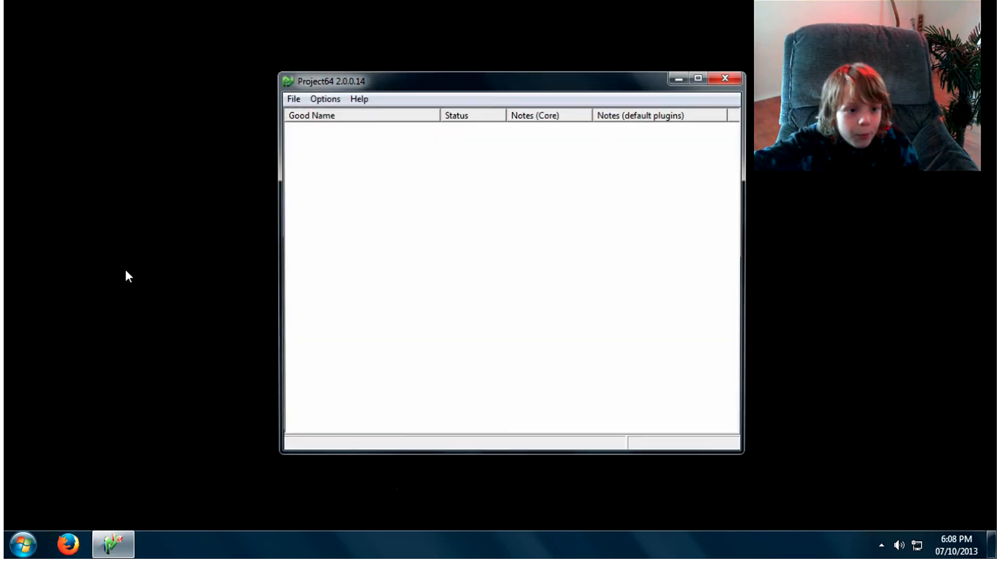
- View the Project64 window maximized, restore its size and look at the ROM commands and recently opened ROMs
double_click(285, 89)
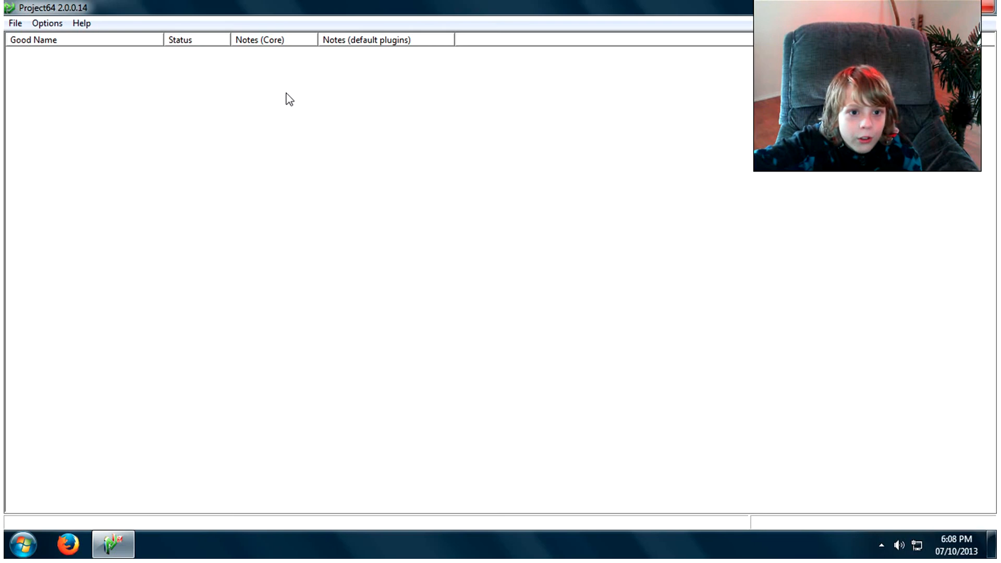
click(970, 6)
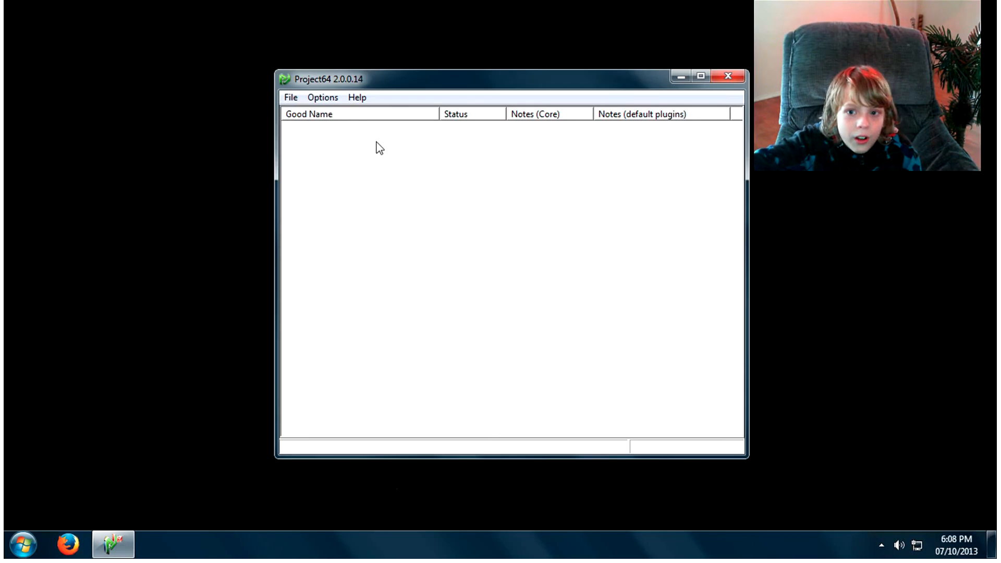
click(292, 99)
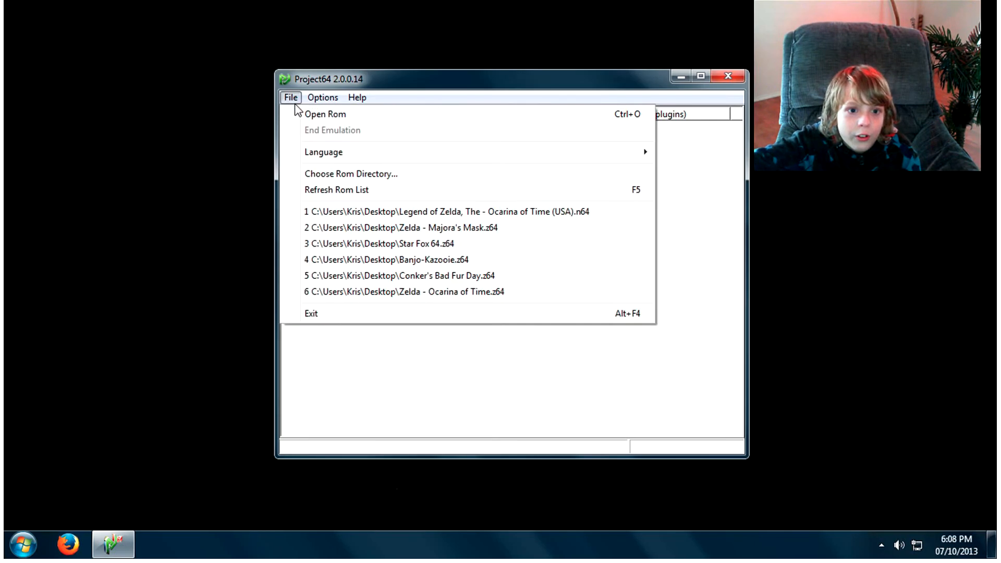
click(384, 89)
- Show the desktop icons and move the Project64 window aside so that they are uncovered
right_click(170, 257)
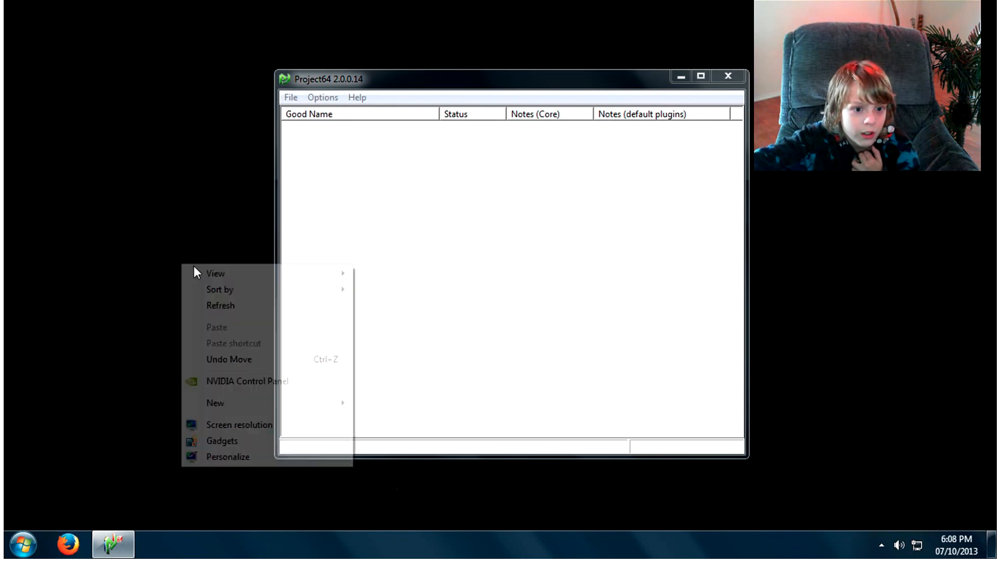
mouse_move(212, 272)
click(445, 275)
right_click(150, 286)
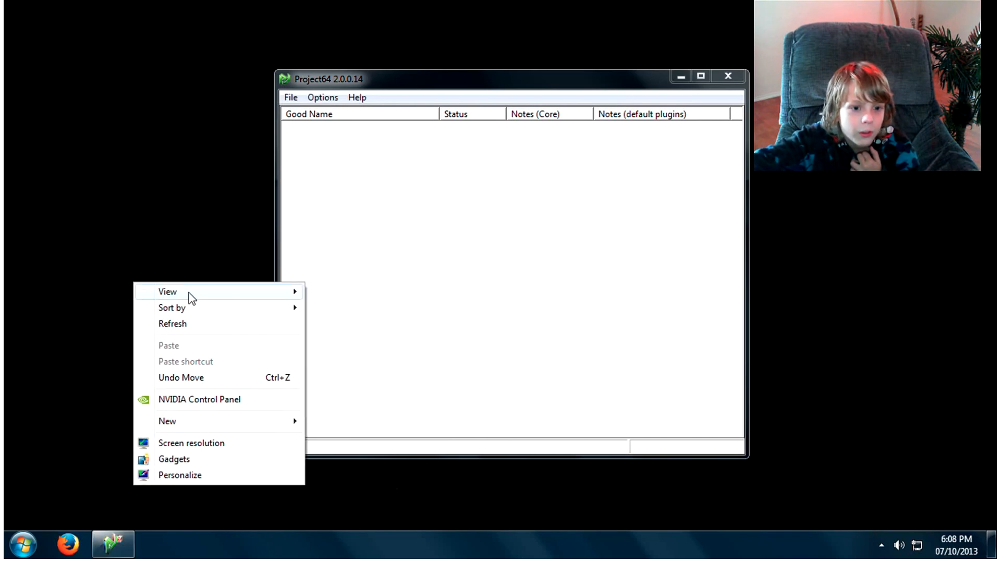
mouse_move(188, 295)
click(447, 310)
right_click(277, 305)
mouse_move(277, 308)
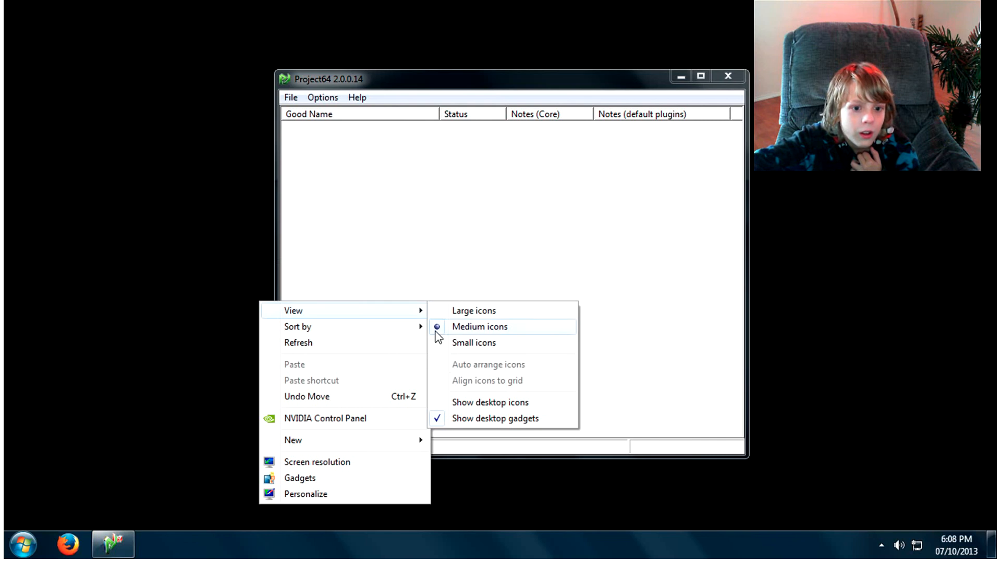
click(462, 401)
drag(418, 82, 671, 124)
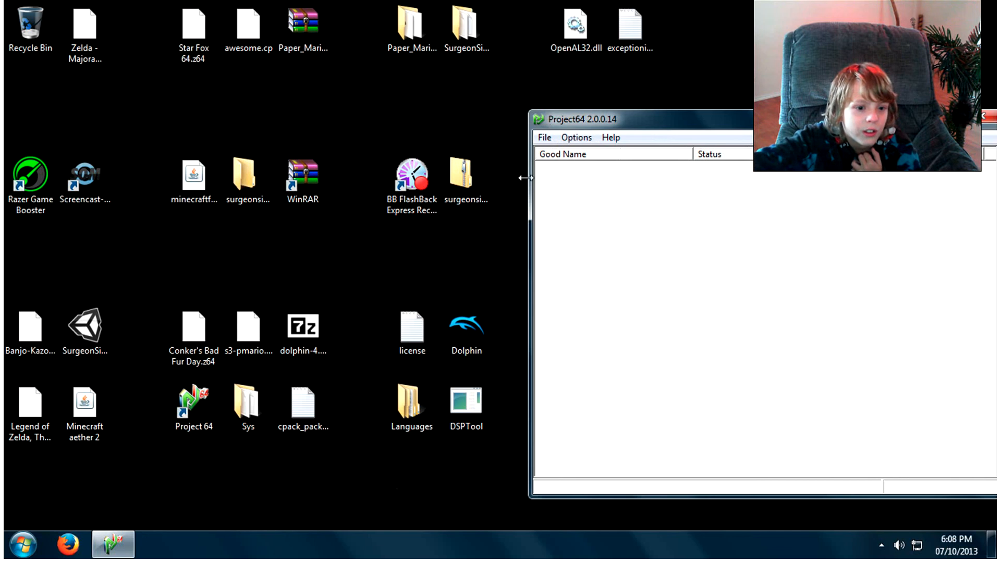
- Close the opened surgeonsimulator2013_win archive and gather both surgeonsimulator items, the minecraft file and WinRAR into the first two icon columns
click(462, 182)
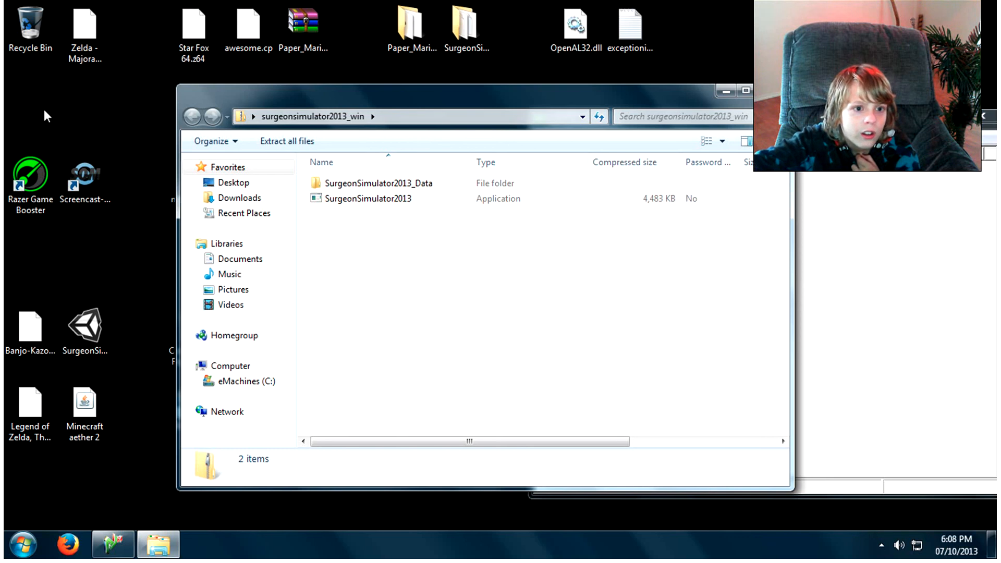
click(774, 90)
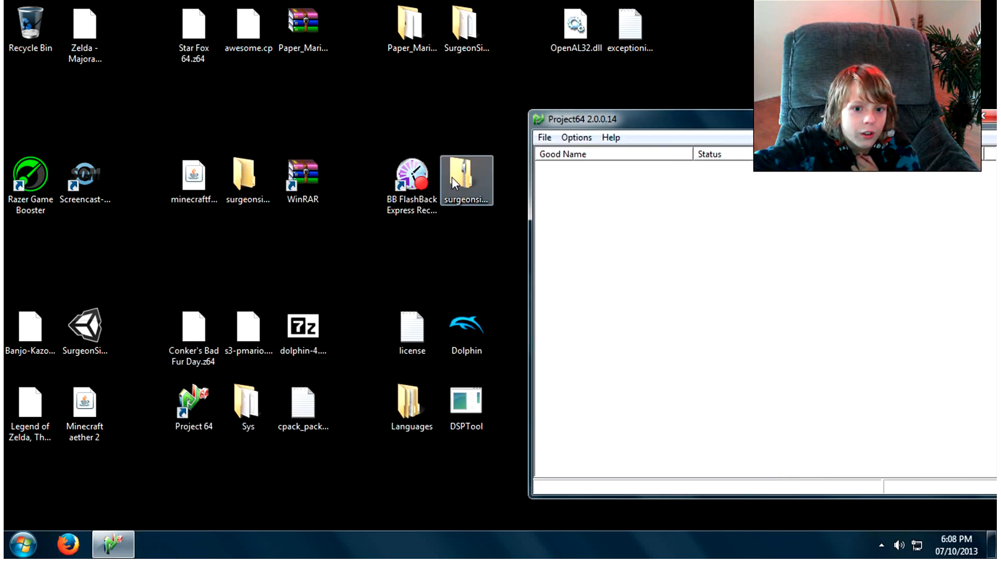
drag(451, 176, 20, 271)
drag(204, 168, 97, 239)
drag(241, 171, 32, 479)
drag(295, 174, 59, 529)
drag(135, 432, 83, 483)
- Fill the first two icon columns with the Conker's Bad Fur Day, Majora's Mask and Star Fox 64 ROMs, and start a third with awesome.cp
drag(193, 339, 109, 147)
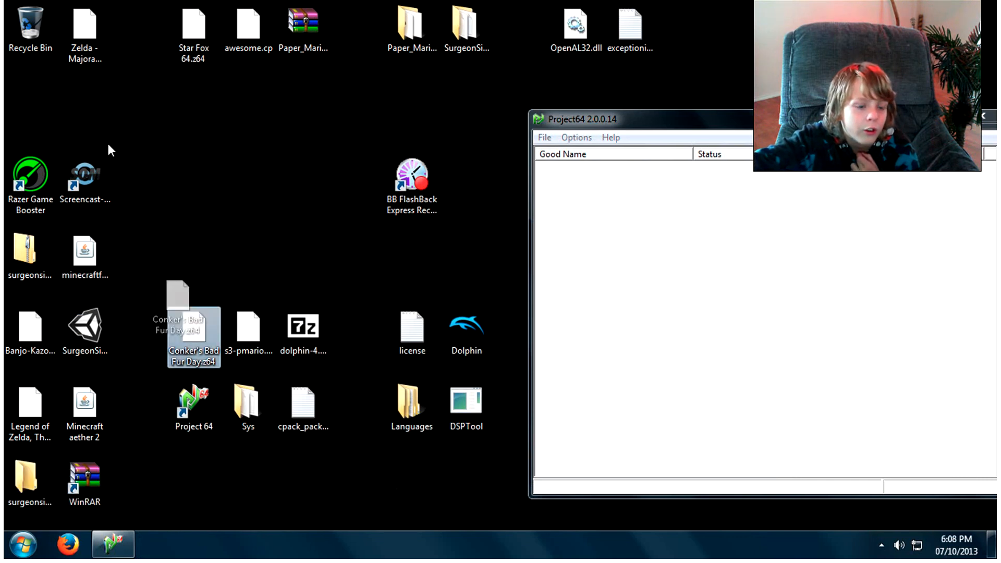
drag(67, 104, 67, 104)
drag(85, 28, 34, 102)
drag(194, 28, 81, 33)
drag(248, 26, 137, 488)
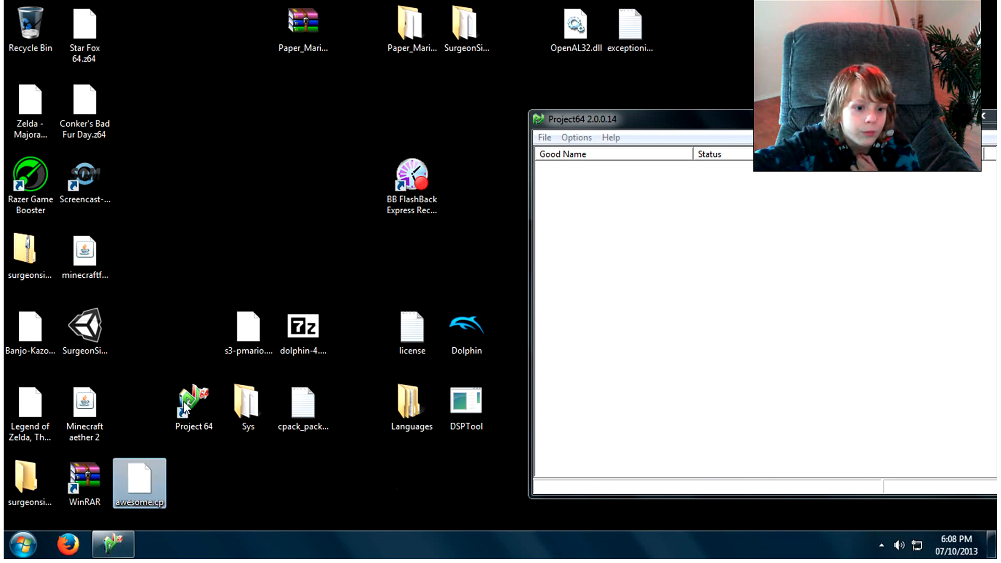
- Line up Project 64, Sys, the s3-pmario and cpack files and the dolphin-4.0-win32 archive in the third icon column
drag(184, 402, 145, 400)
drag(235, 387, 178, 368)
drag(210, 334, 151, 326)
drag(248, 328, 139, 251)
drag(302, 404, 136, 215)
drag(299, 324, 191, 181)
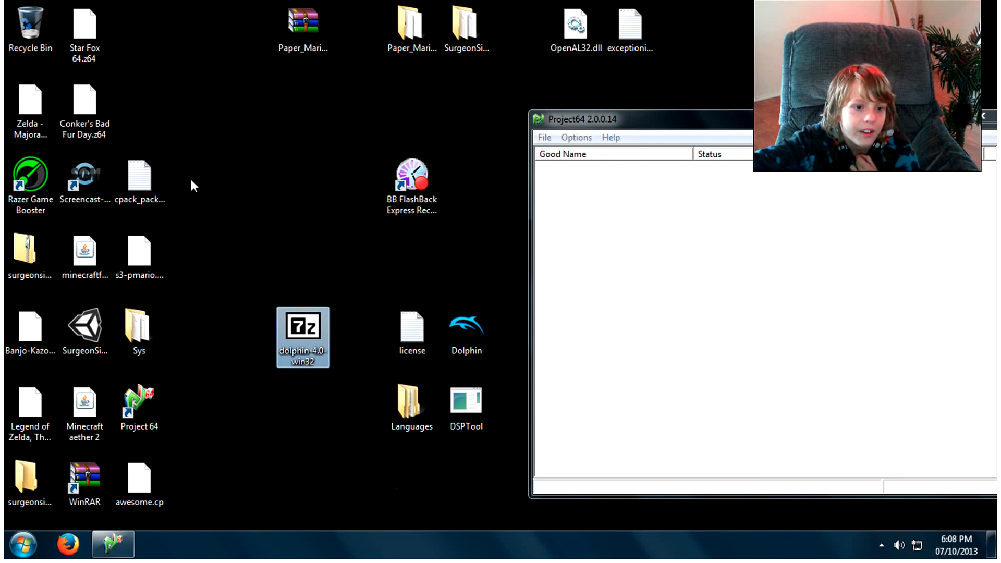
drag(126, 101, 128, 104)
- Complete the third icon column with BB FlashBack Express and start a fourth with the Paper Mario archive, its folder and SurgeonSimulator2013_Data
drag(412, 177, 141, 28)
drag(313, 18, 216, 30)
drag(410, 26, 198, 110)
drag(464, 26, 183, 236)
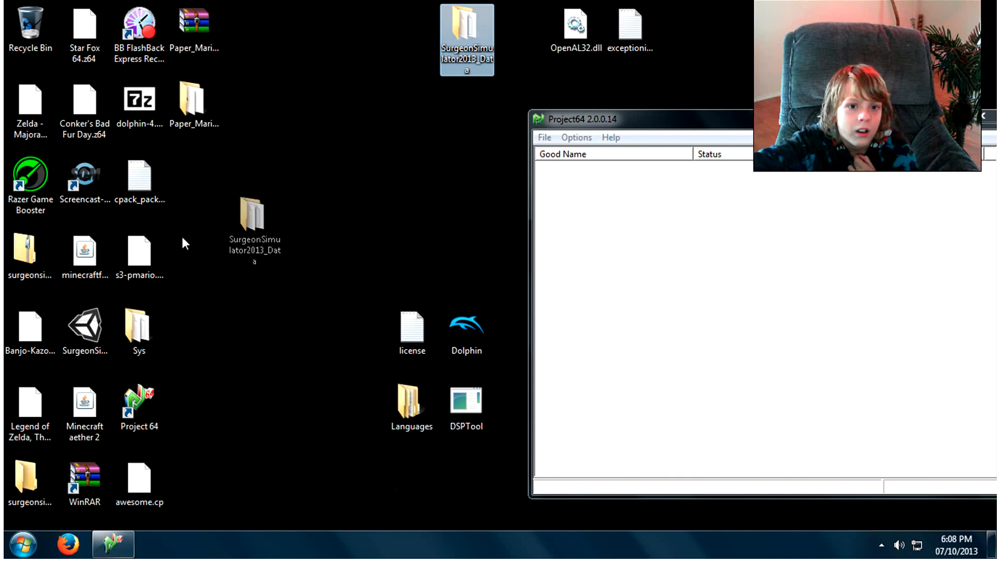
drag(291, 128, 207, 187)
- Add OpenAL32.dll, the exception file, license and Languages to the fourth icon column, and put Dolphin and DSPTool in a fifth
drag(576, 26, 194, 256)
drag(630, 26, 194, 331)
drag(412, 328, 197, 410)
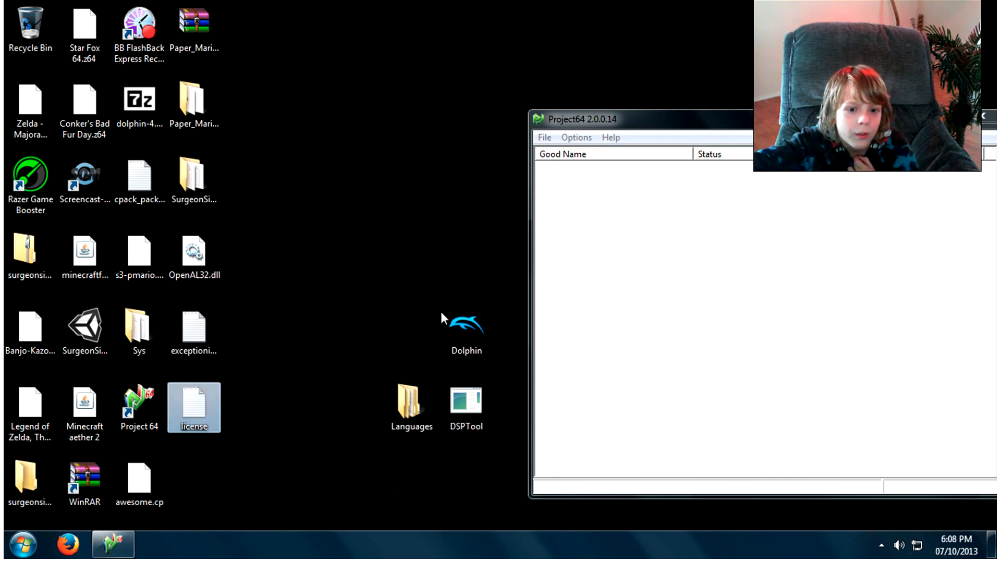
drag(467, 328, 246, 483)
drag(411, 402, 194, 482)
drag(462, 421, 250, 422)
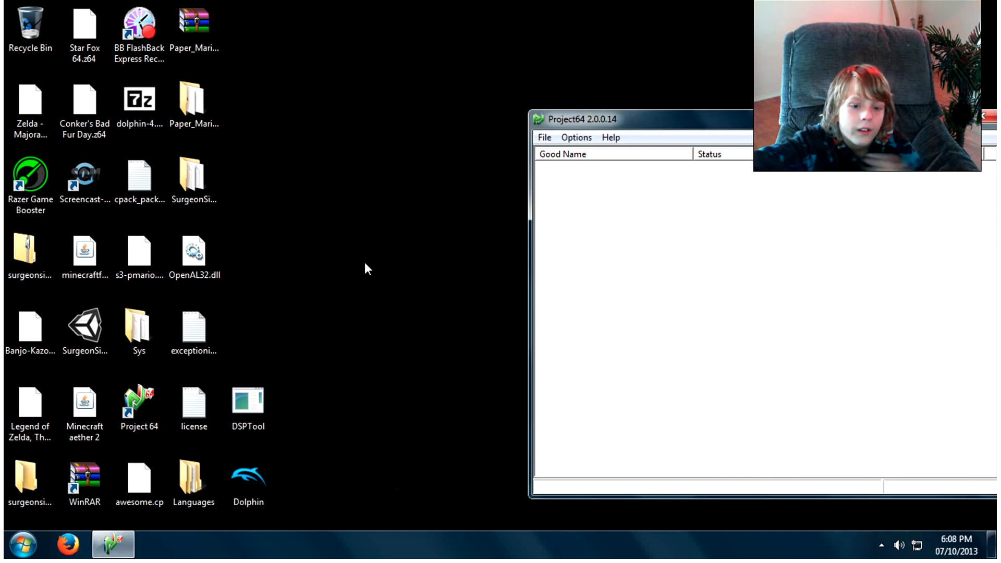
- Hide the desktop icons again
right_click(364, 263)
mouse_move(400, 275)
click(620, 373)
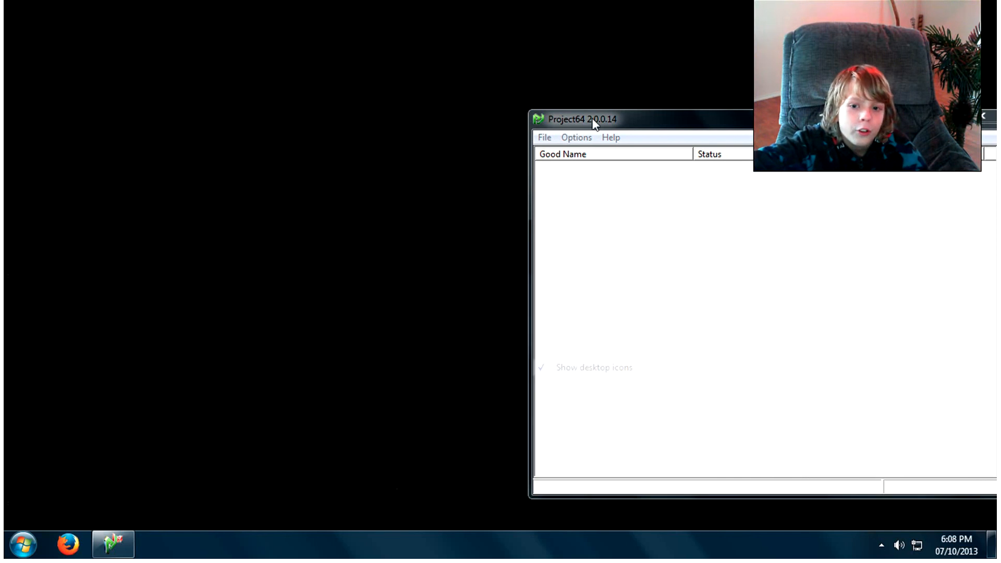
- Browse the Desktop for N64 ROM files in Project64's Open Rom dialog, then cancel it
click(402, 137)
click(418, 150)
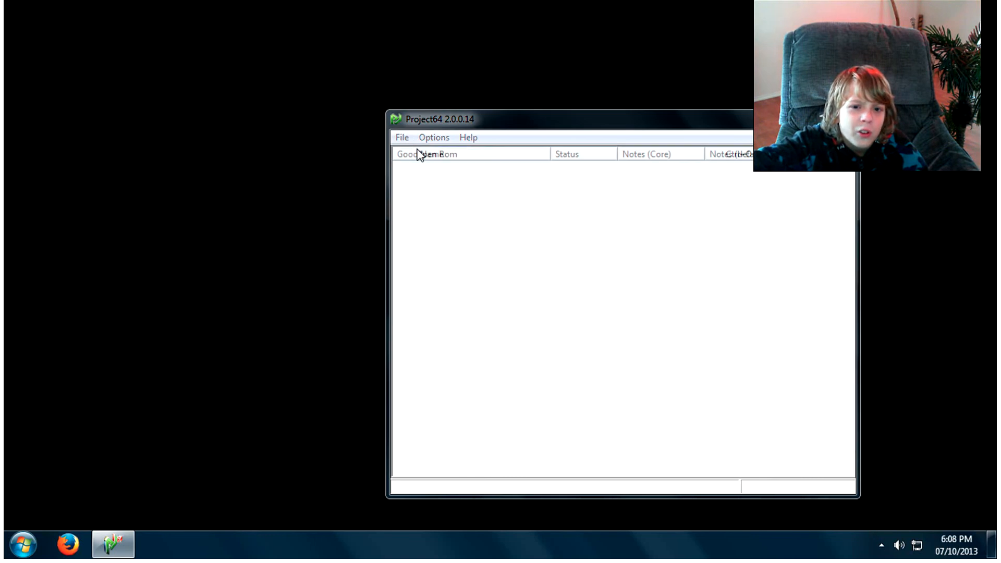
click(456, 249)
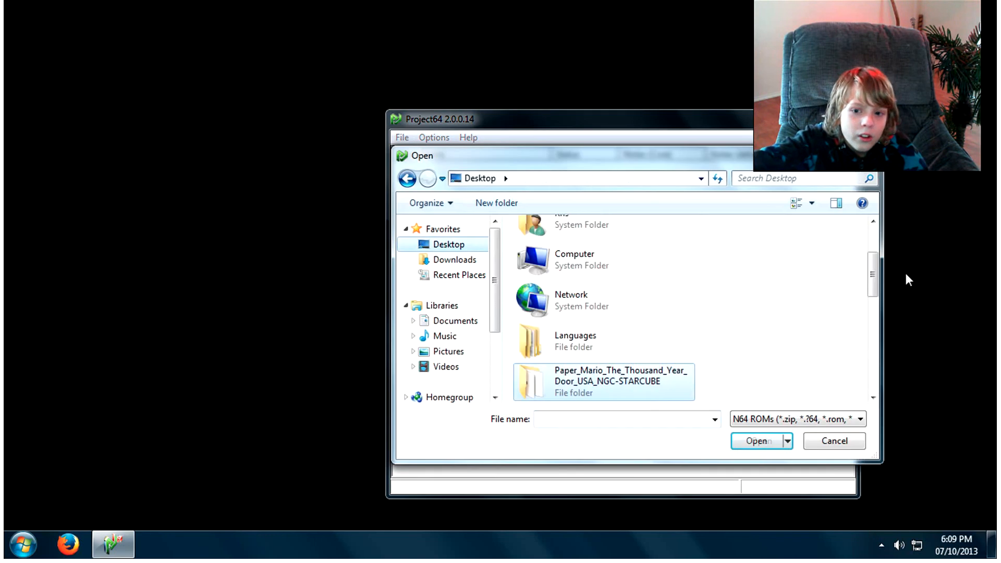
drag(868, 278, 870, 368)
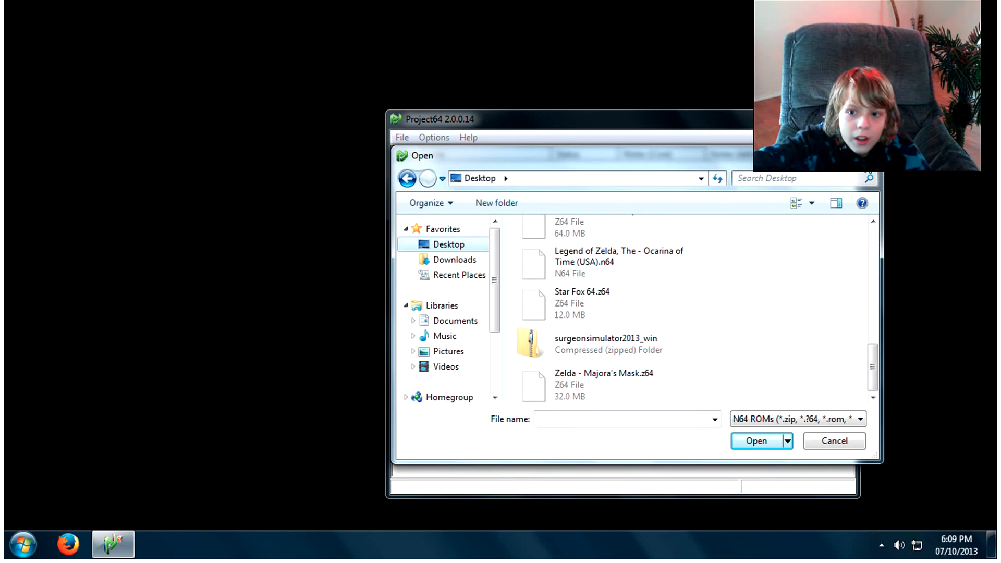
key(Escape)
- Load the recent ROM Legend of Zelda, The - Ocarina of Time (USA).n64 and switch the game from full screen to a window
click(406, 139)
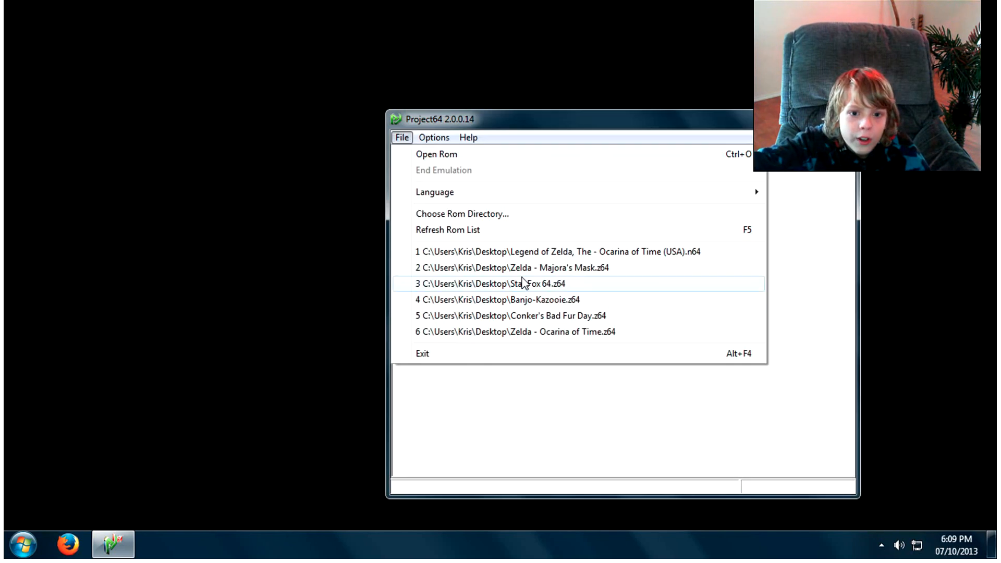
click(539, 255)
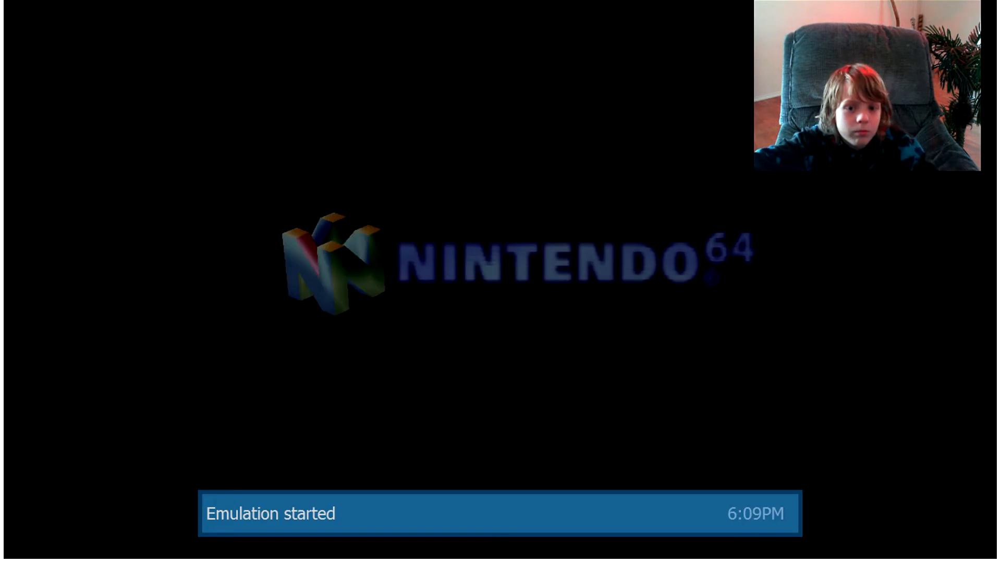
key(alt+Return)
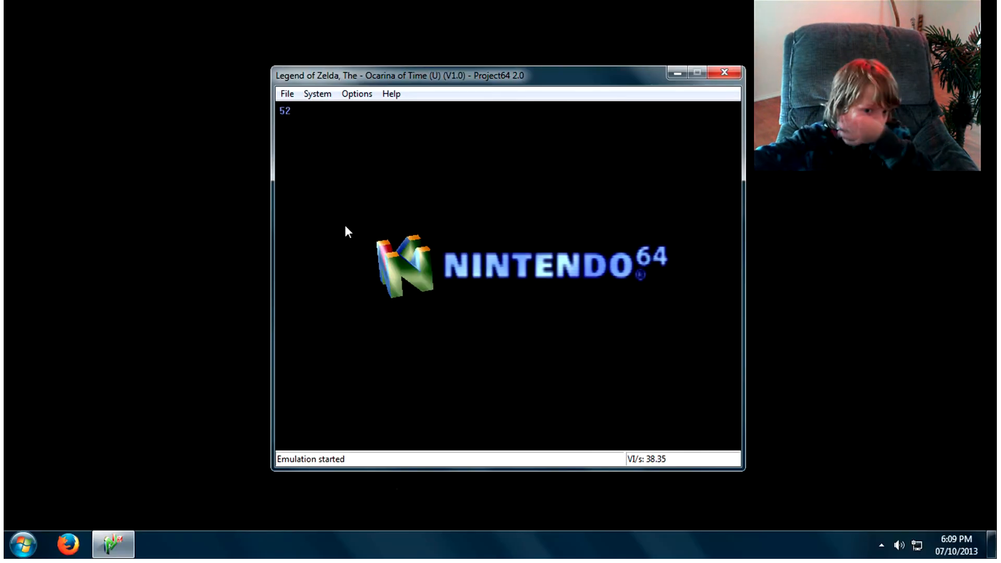
key(alt+Return)
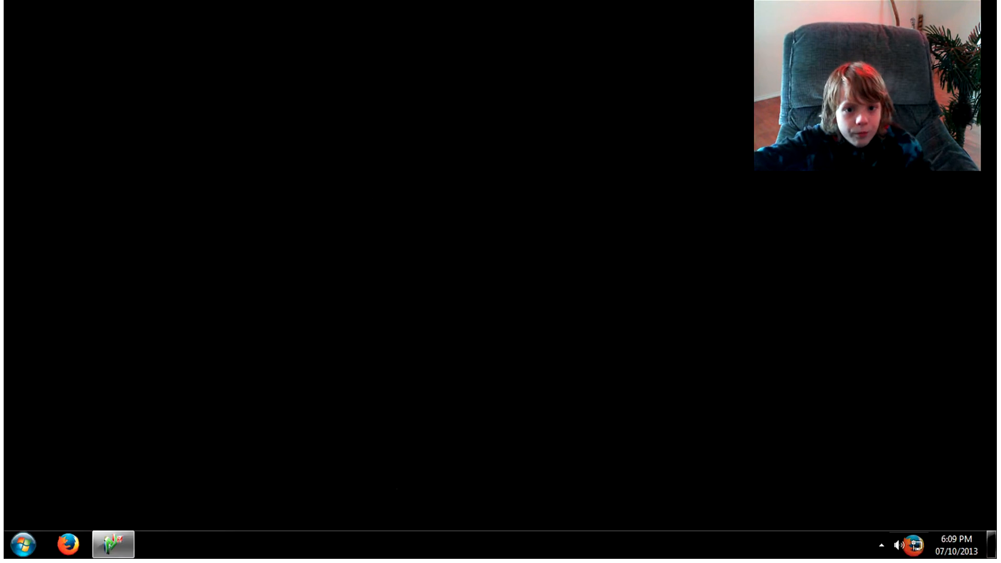
key(alt+Return)
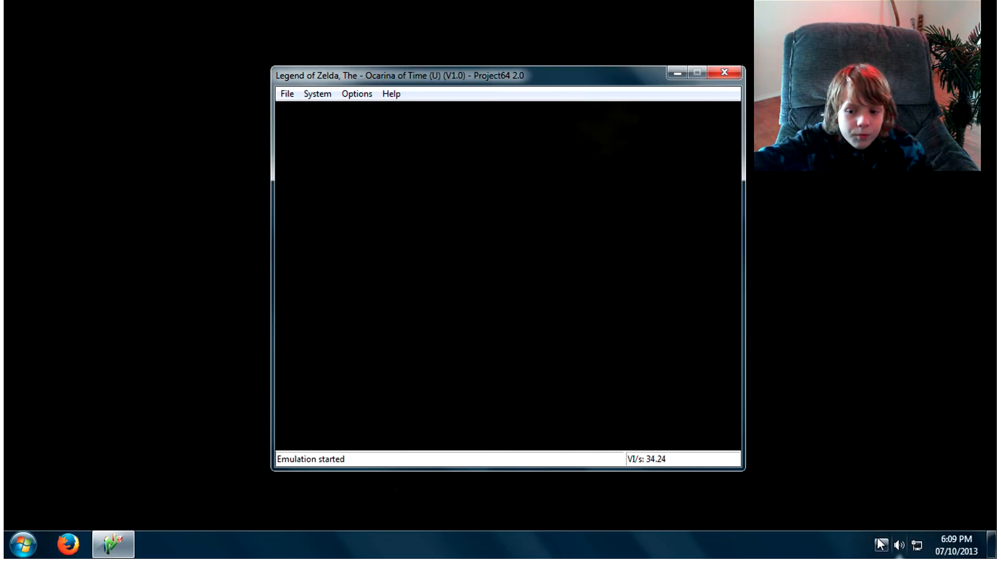
- Show the hidden notification area icons
click(882, 545)
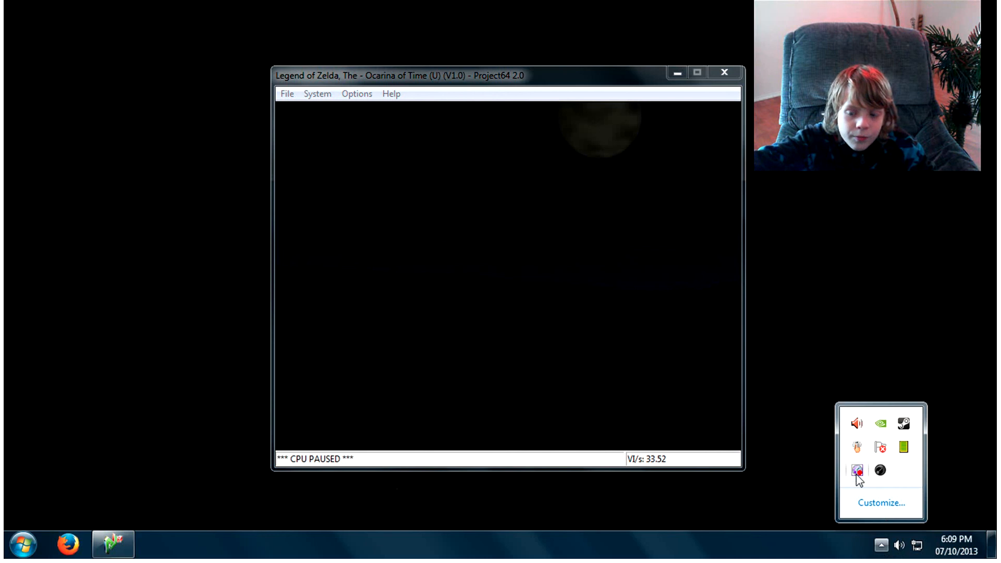